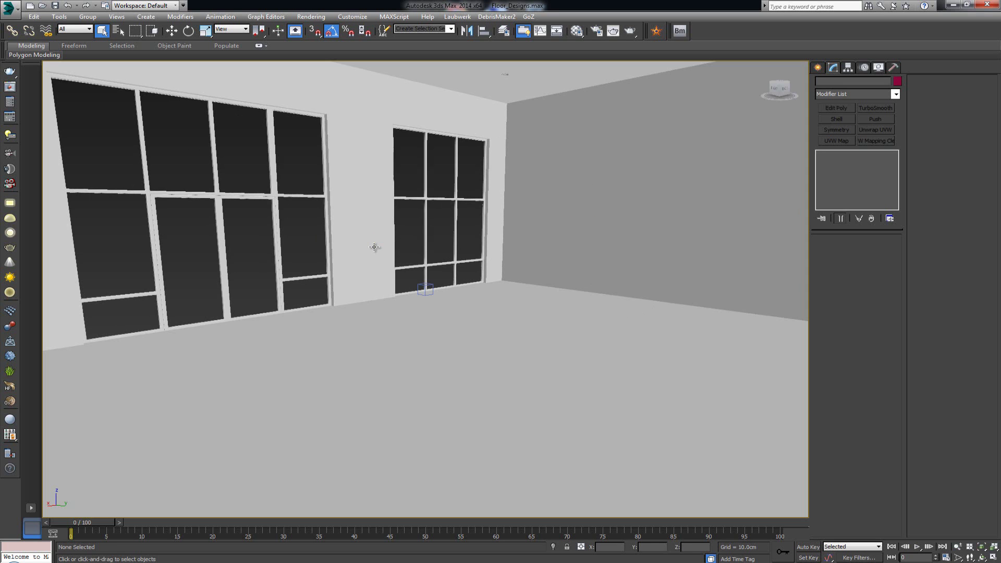
Step: Orbit to check the glazed wall, return to the camera view, and test-render the untextured room
key("z")
middle_click_drag(360, 262, 529, 257, "alt")
scroll(503, 284, "up", 15)
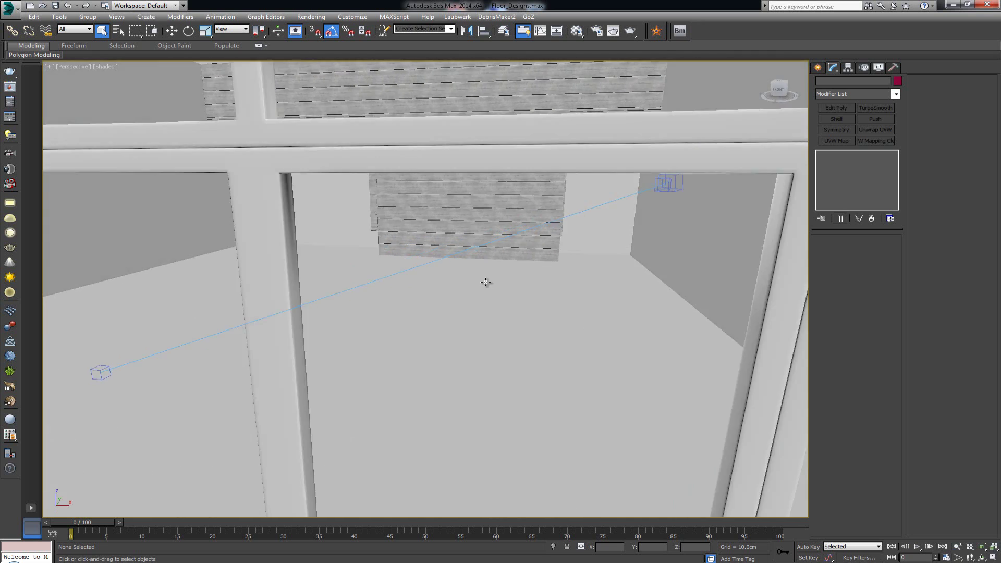
middle_click_drag(485, 282, 420, 283, "alt")
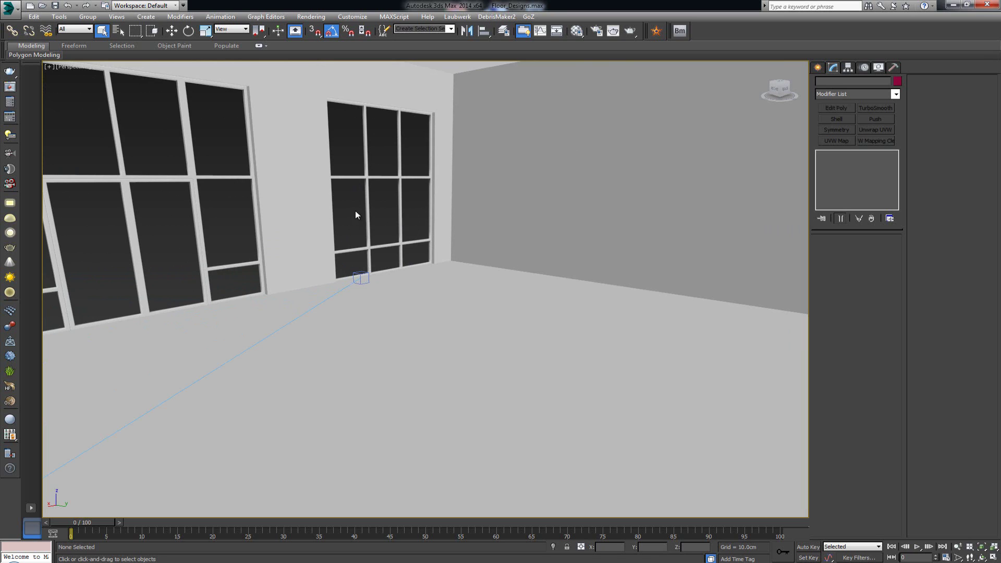
key("shift+z")
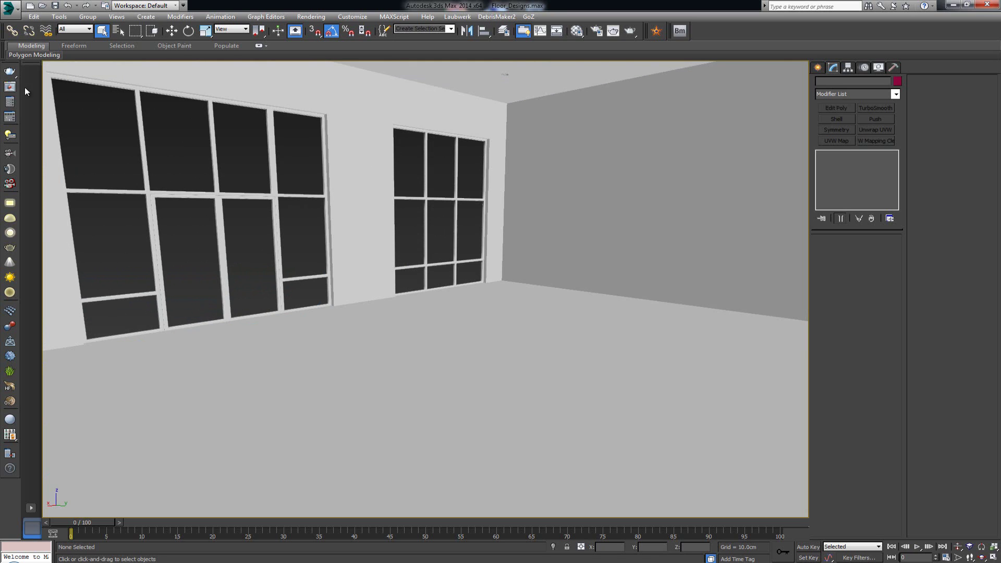
left_click(629, 31)
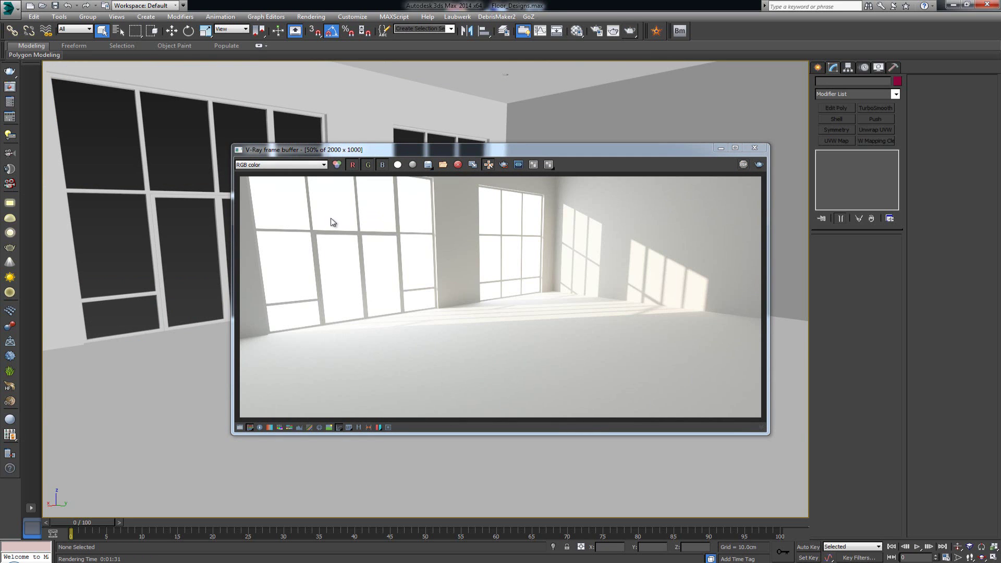
left_click(754, 148)
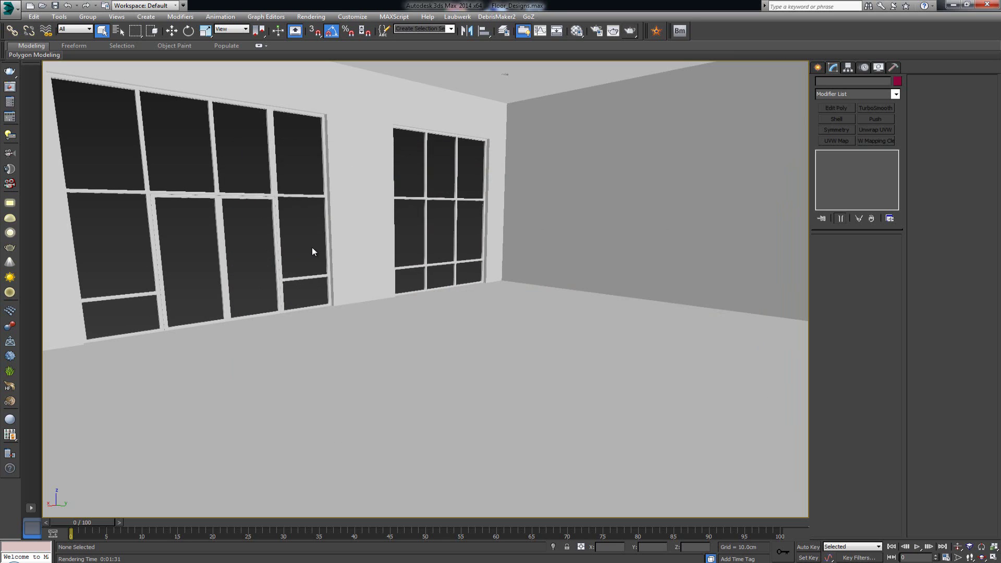
scroll(401, 260, "up", 5)
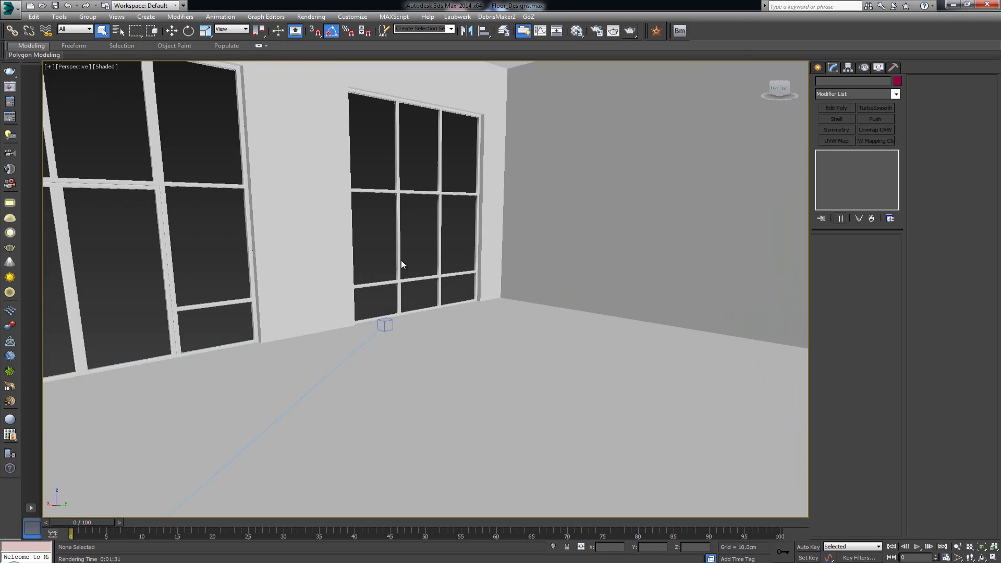
middle_click_drag(419, 279, 469, 306, "alt")
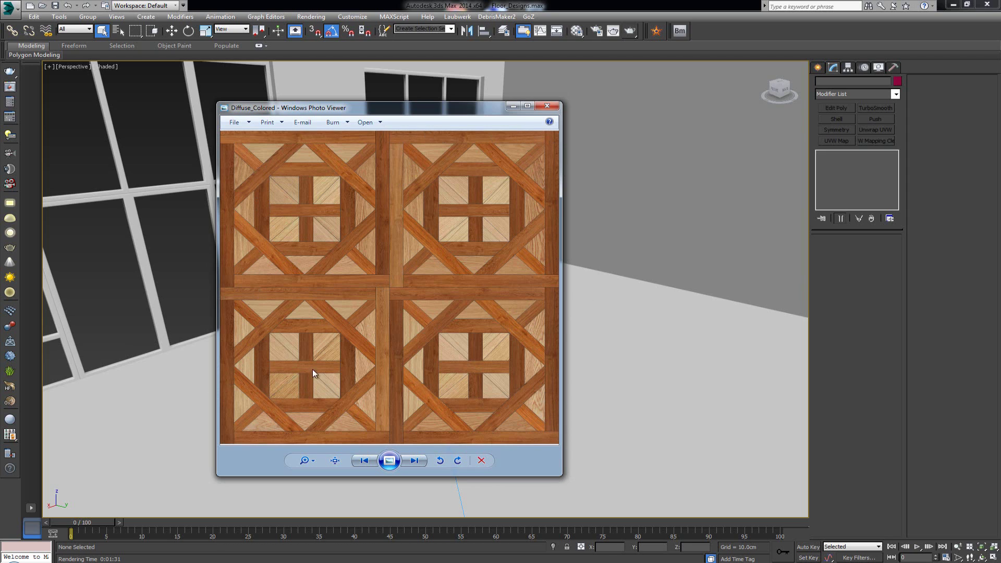
left_click(554, 108)
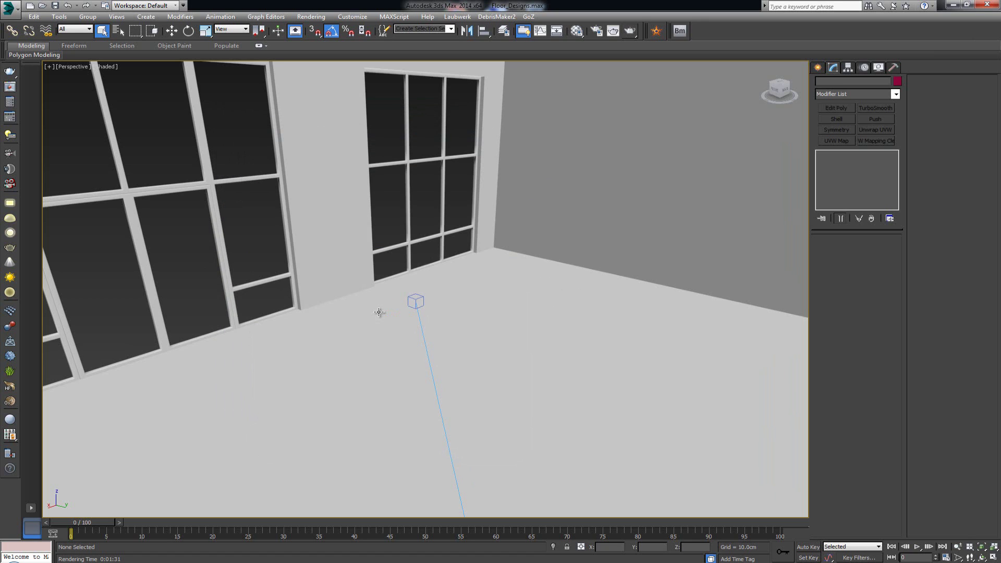
Step: Add a planar UVW Map modifier to Floor_Base with Real-World Map Size on, then return to camera view
mouse_move(379, 311)
middle_mouse_down("alt")
mouse_move(432, 329)
mouse_move(348, 295)
mouse_move(487, 319)
mouse_move(387, 297)
middle_mouse_up("alt")
left_click(503, 317)
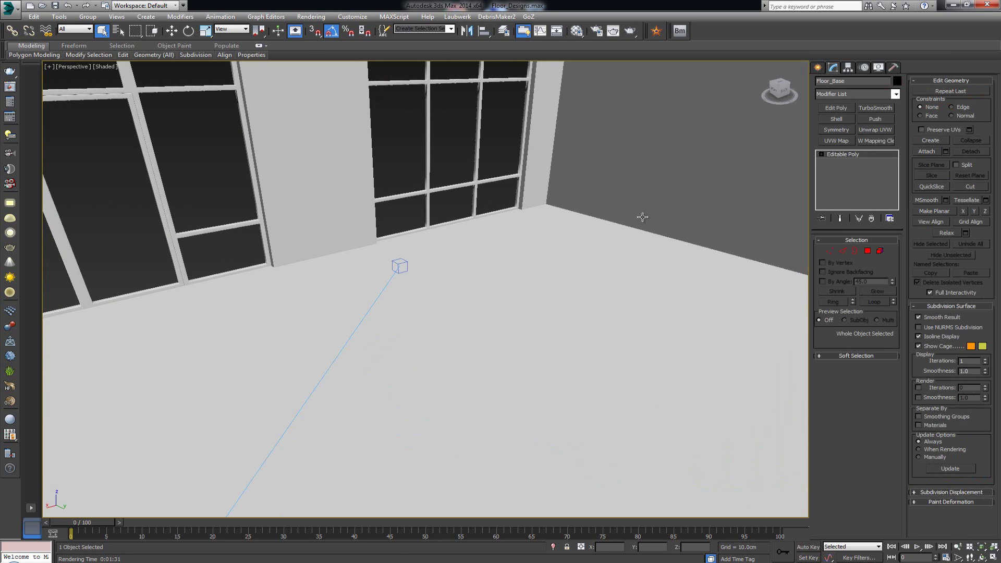
middle_click_drag(436, 335, 408, 335, "alt")
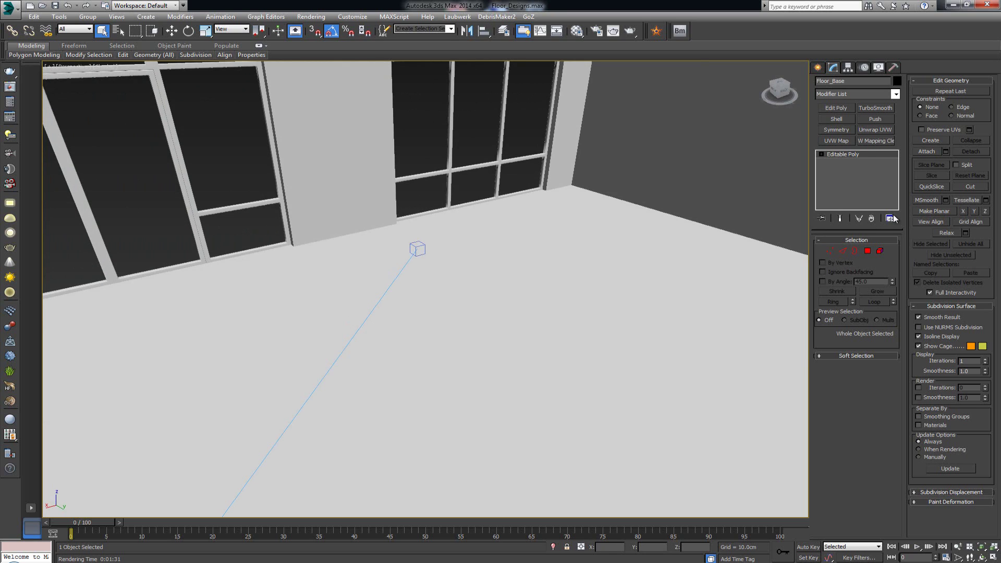
left_click(836, 141)
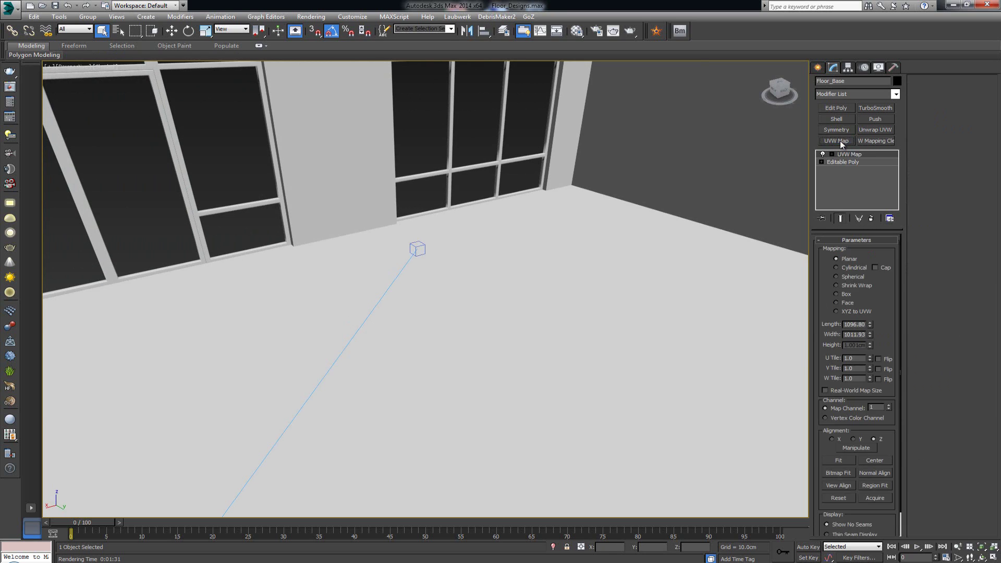
middle_click_drag(509, 268, 536, 310)
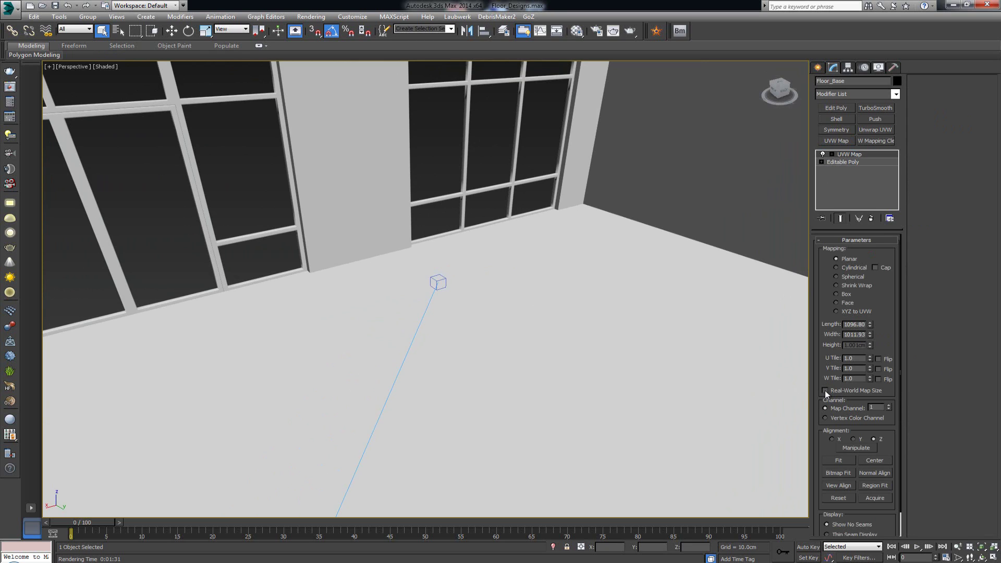
left_click(869, 392)
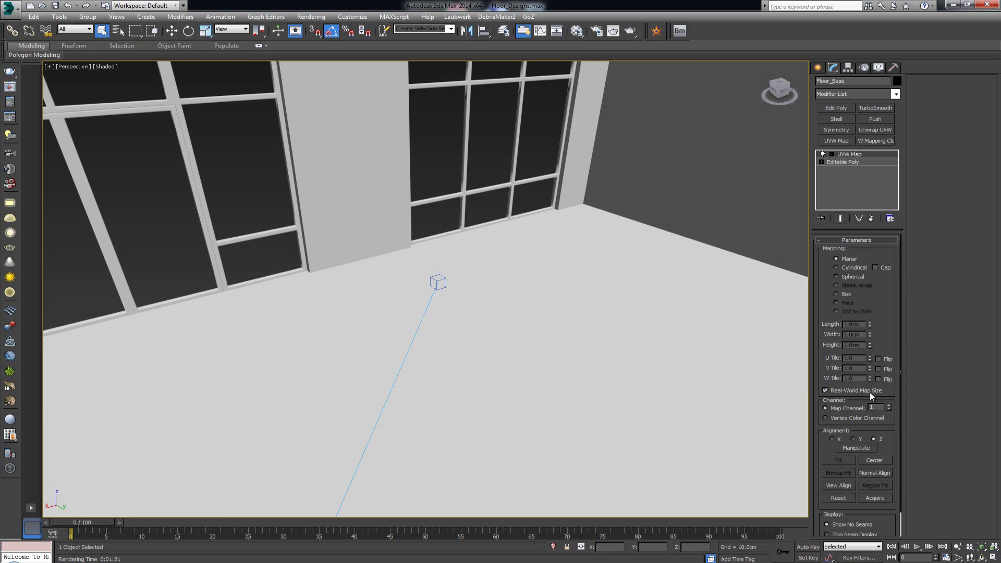
left_click(442, 172)
key("c")
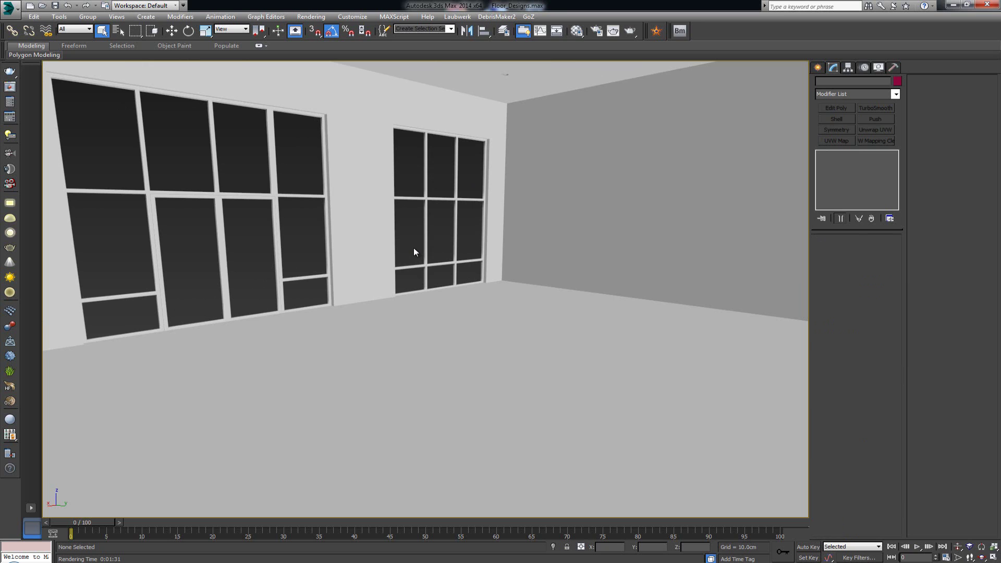
Step: Load Diffuse_Colored.jpg into the Floor VRayMtl diffuse slot and show it shaded on the floor
key("m")
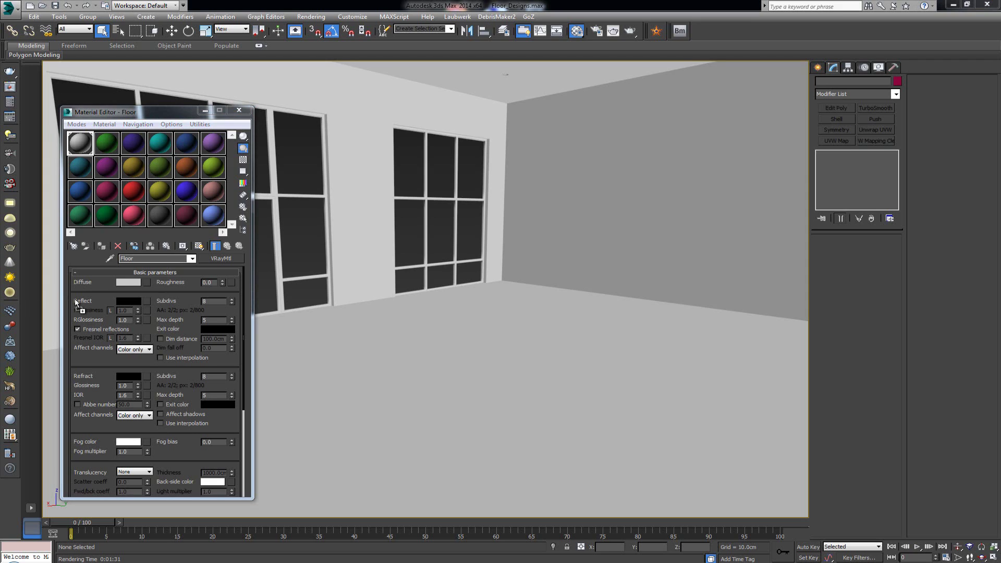
left_click_drag(80, 299, 135, 300)
left_click(146, 282)
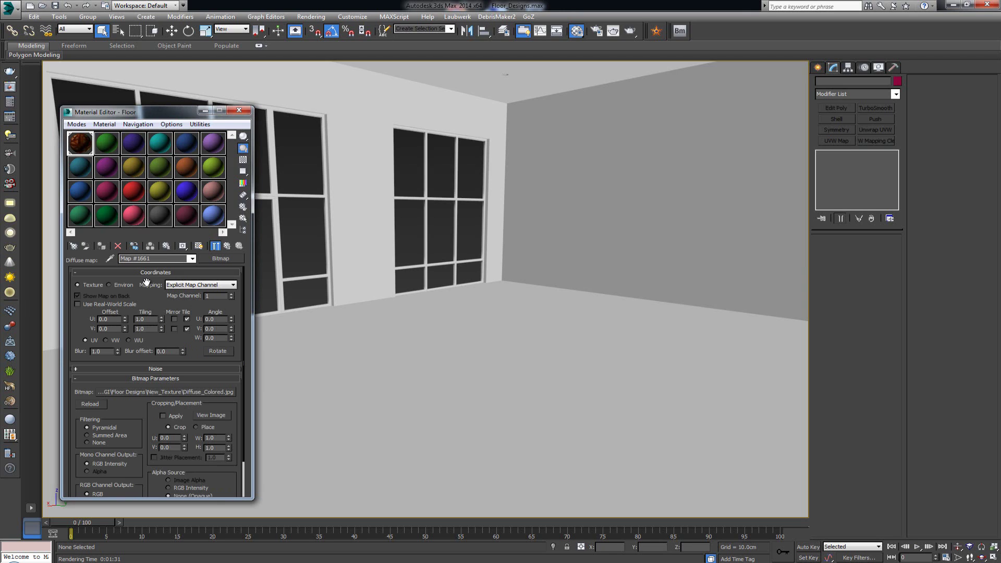
left_click(198, 247)
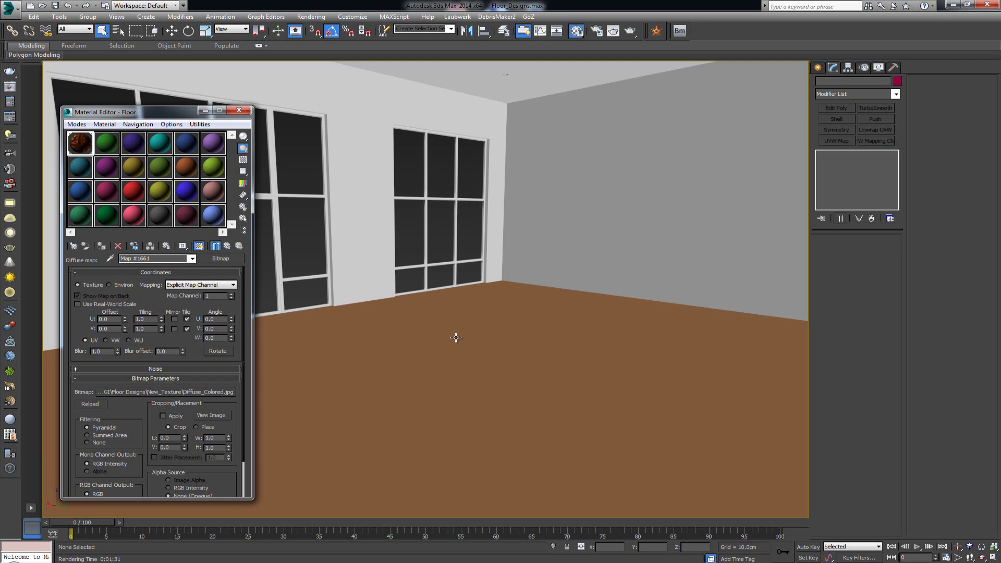
Step: Enable Use Real-World Scale on the parquet bitmap and set its width and height to 100 cm
left_click(83, 304)
left_click_drag(151, 320, 131, 320)
type("10")
key("Tab")
type("10")
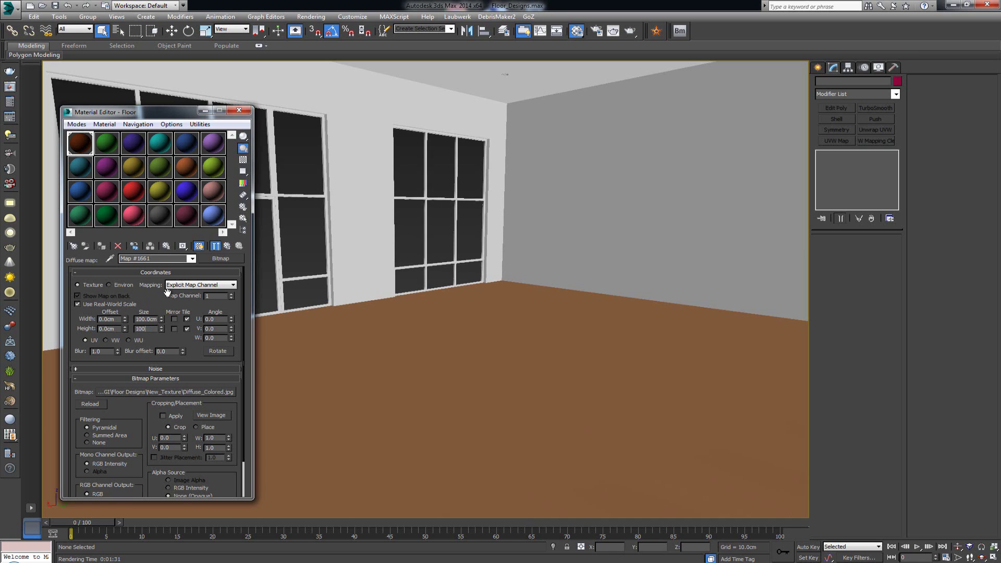
key("Return")
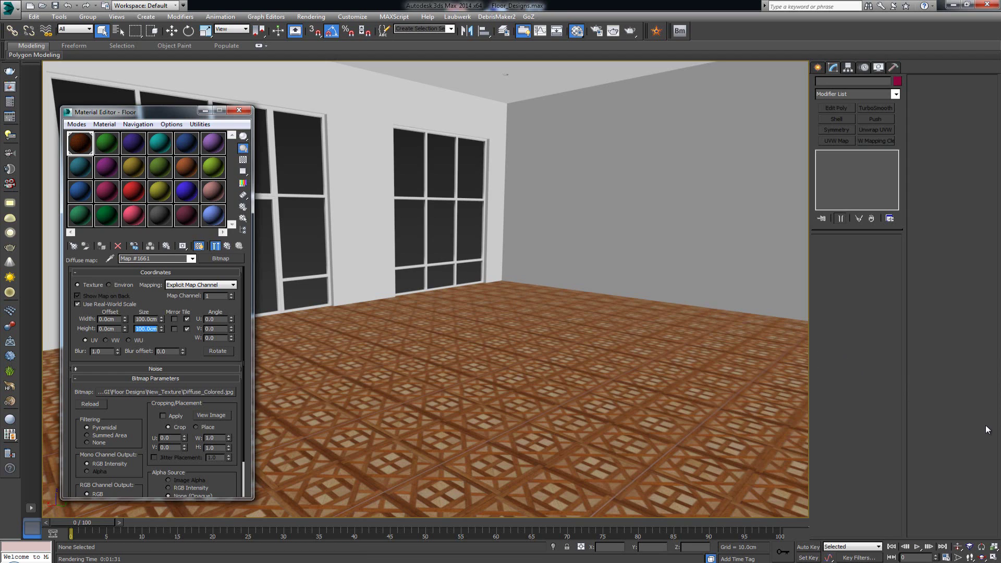
Step: Load Diffuse_Colored_Specular.jpg into the Floor material's Reflect slot with a 100 × 100 cm size
left_click(227, 246)
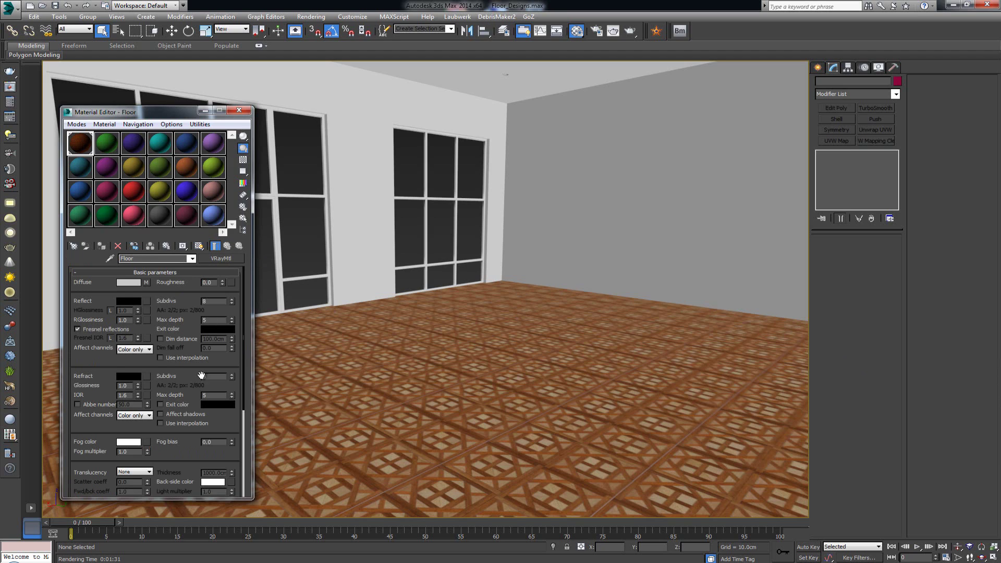
scroll(155, 473, "down", 3)
left_click(155, 466)
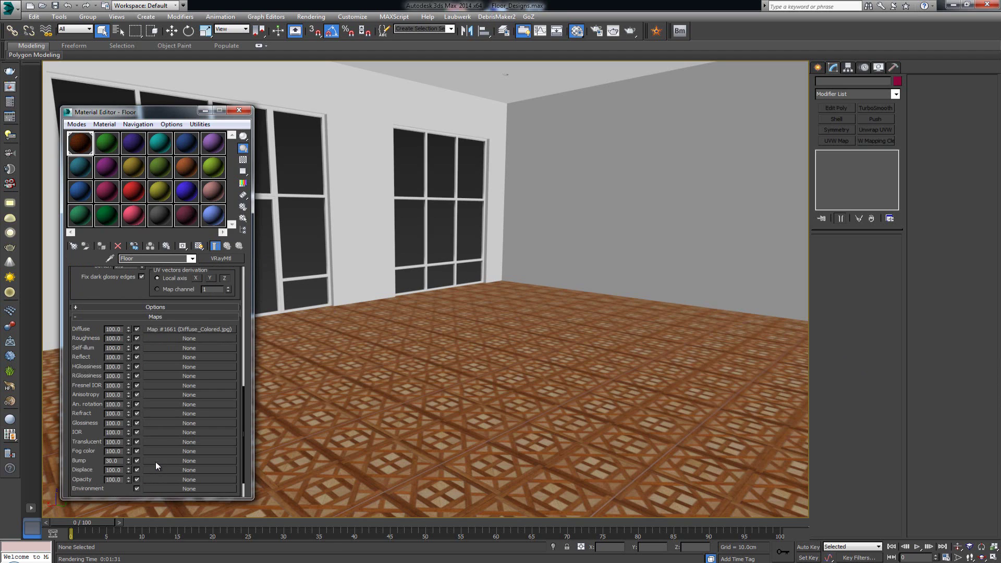
scroll(92, 378, "down", 2)
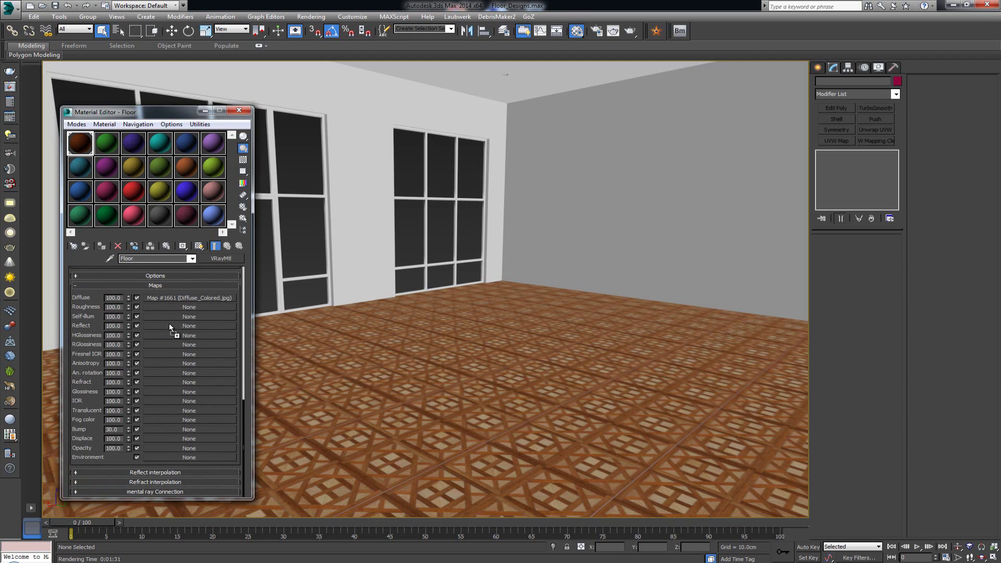
left_click_drag(169, 323, 170, 324)
left_click(188, 327)
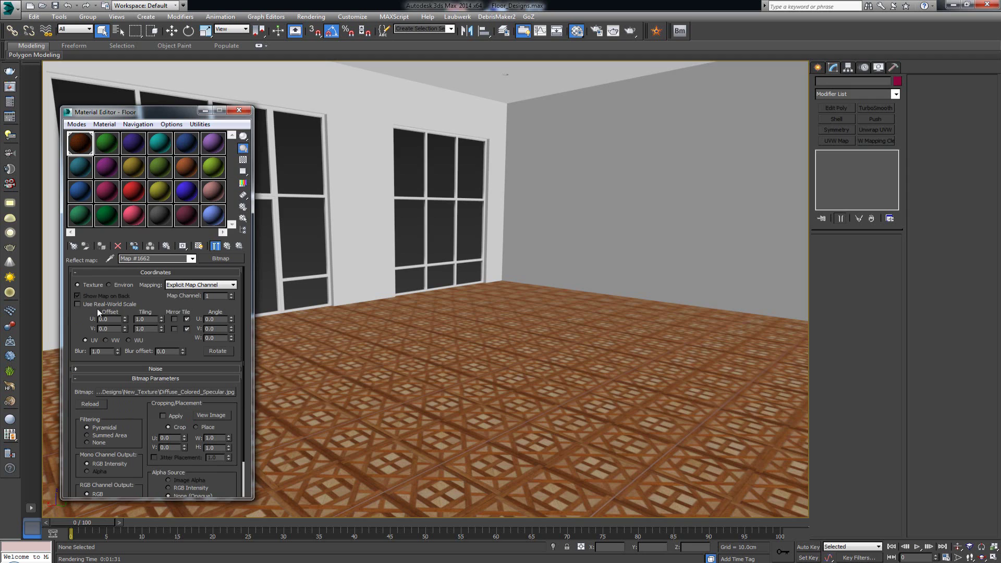
double_click(136, 319)
type("100")
key("Tab")
type("100")
key("Return")
Step: Add Diffuse_Colored_Bump.jpg to the Bump slot, tiled 100 by 100
left_click(229, 246)
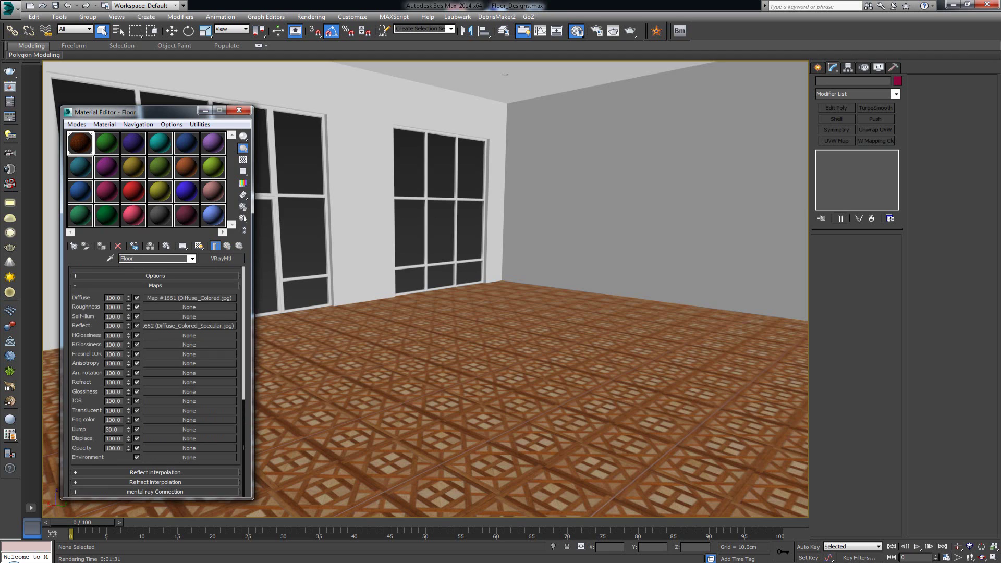
left_click_drag(189, 297, 164, 426)
left_click(179, 430)
double_click(139, 319)
type("10")
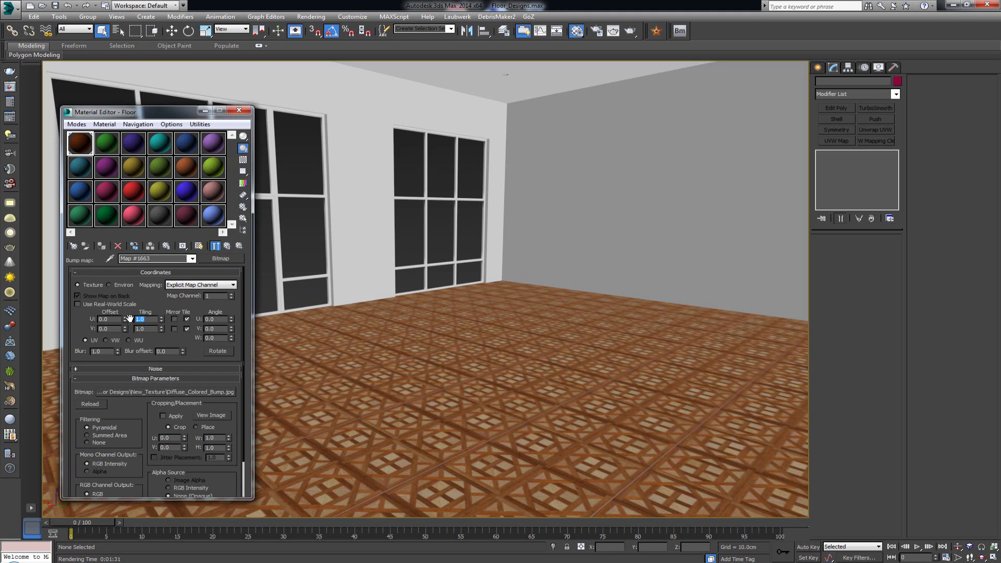
type("0")
key("Tab")
type("100")
key("Return")
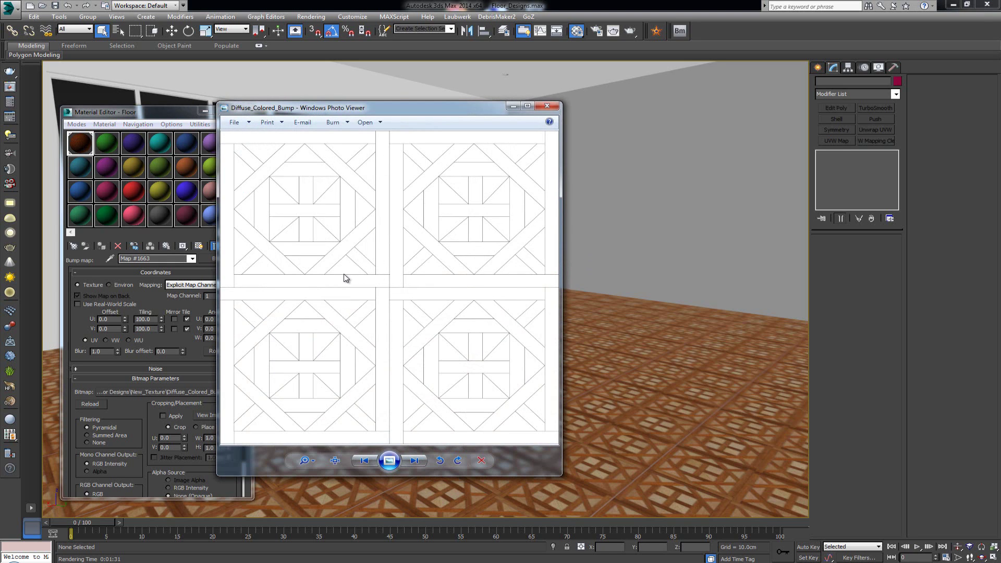
left_click(549, 109)
Step: Set the bump bitmap blur to 0.1 and the Floor material's Bump amount to 90
left_click(92, 352)
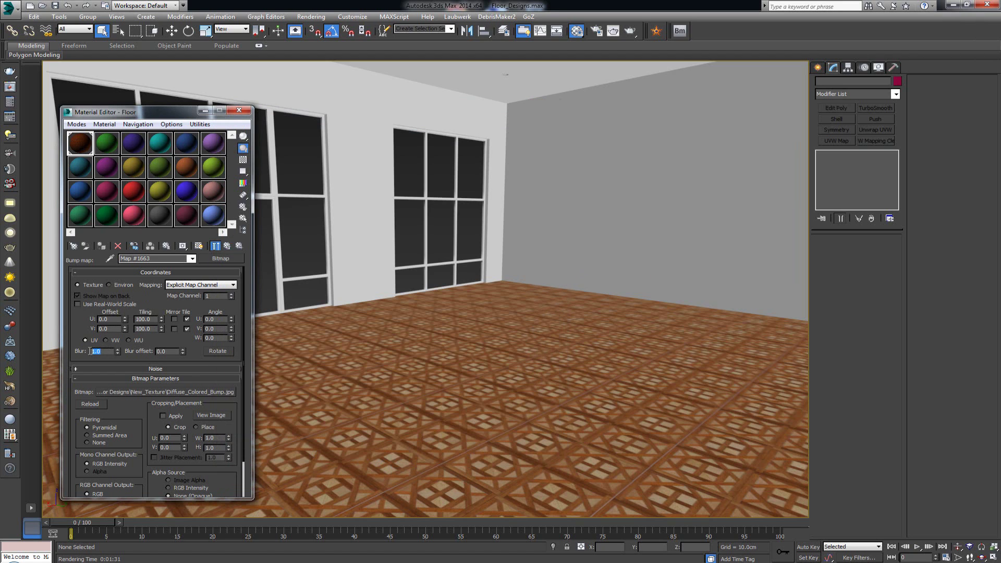
type("0.1")
key("Return")
left_click(224, 250)
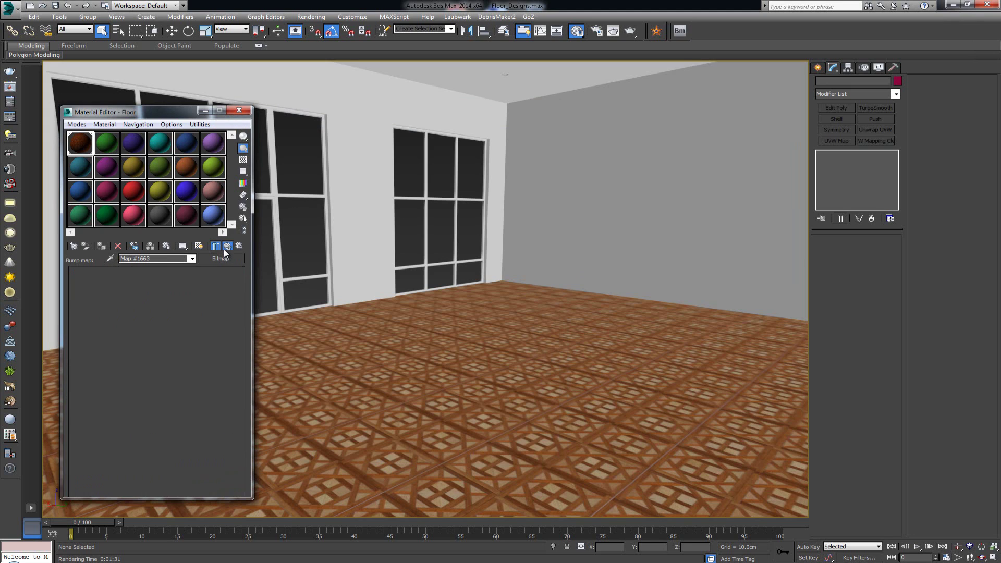
double_click(113, 429)
type("90")
key("Return")
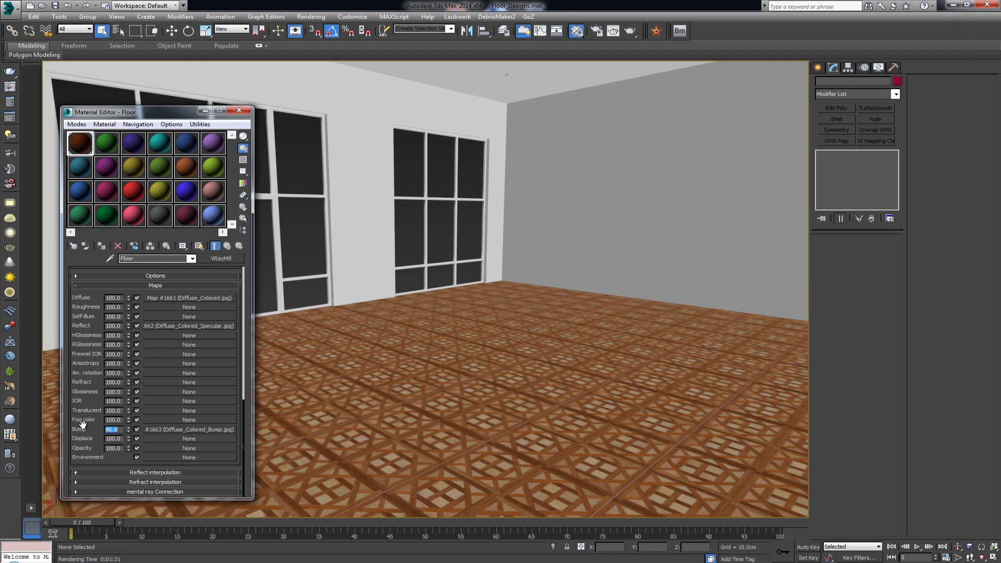
Step: Set the Floor material's reflection glossiness to 0.97
scroll(93, 307, "up", 1)
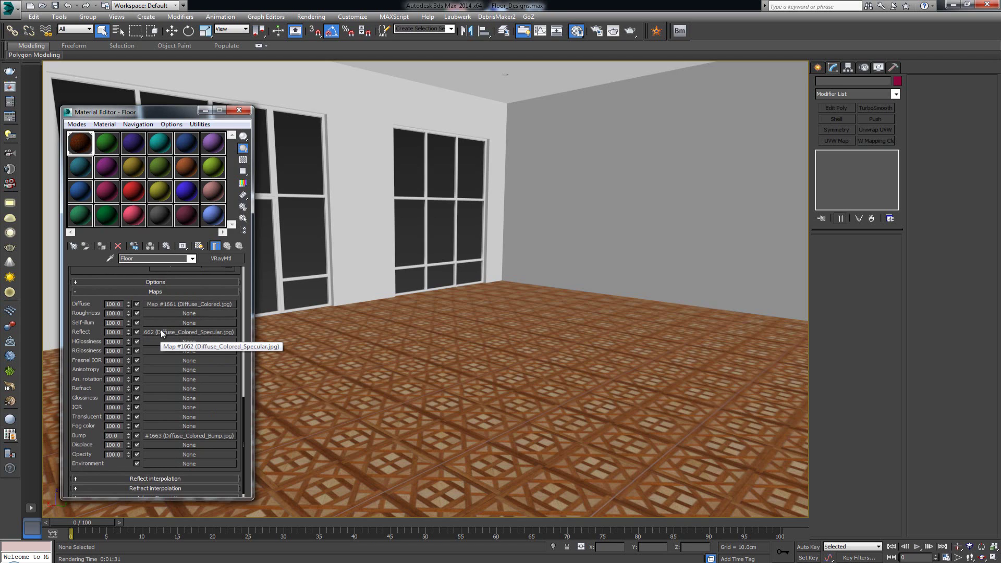
scroll(94, 360, "up", 5)
scroll(95, 372, "up", 5)
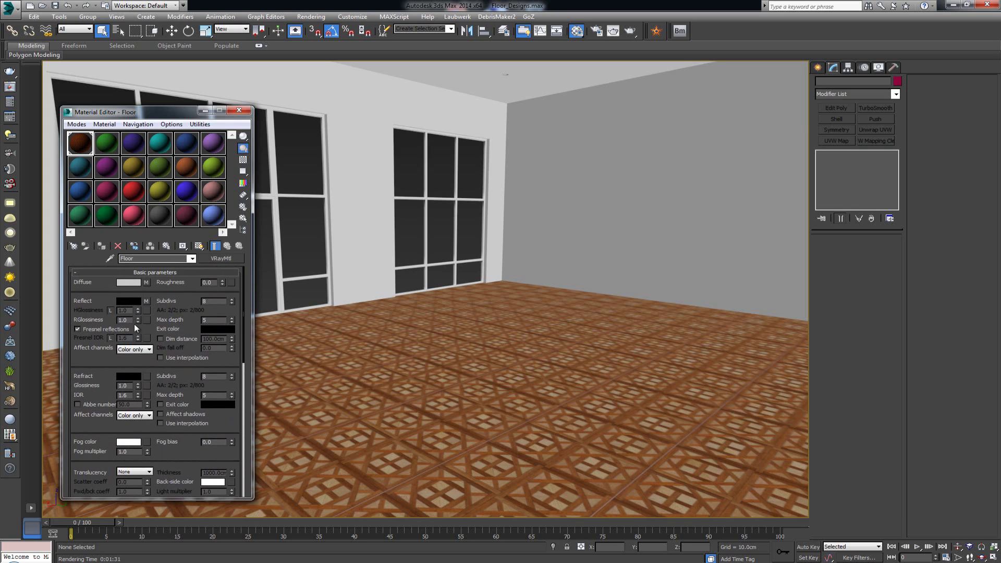
double_click(125, 319)
type("0.97")
key("Return")
Step: Move the Material Editor aside and render the room with the updated floor
key("m")
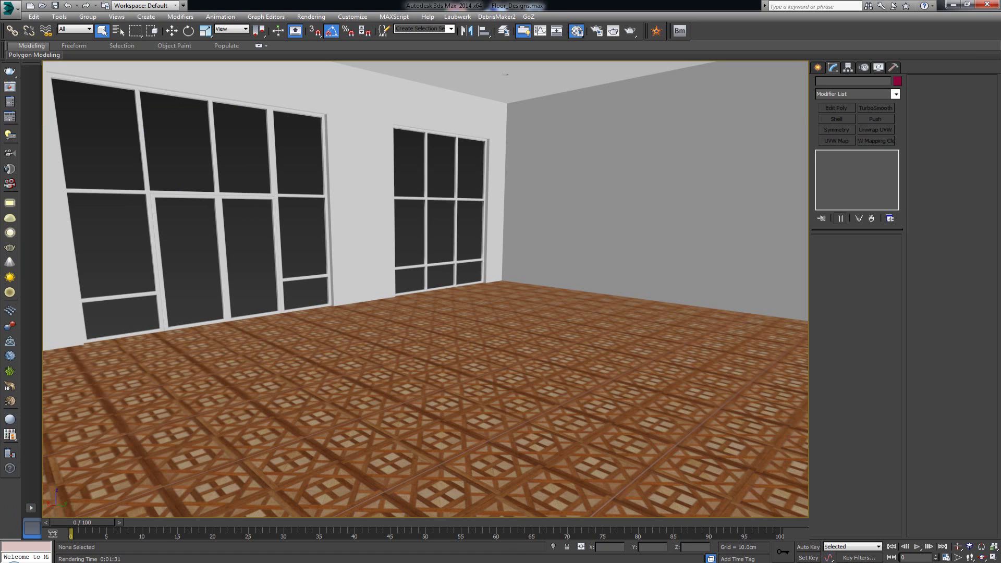
key("m")
left_click_drag(231, 77, 158, 106)
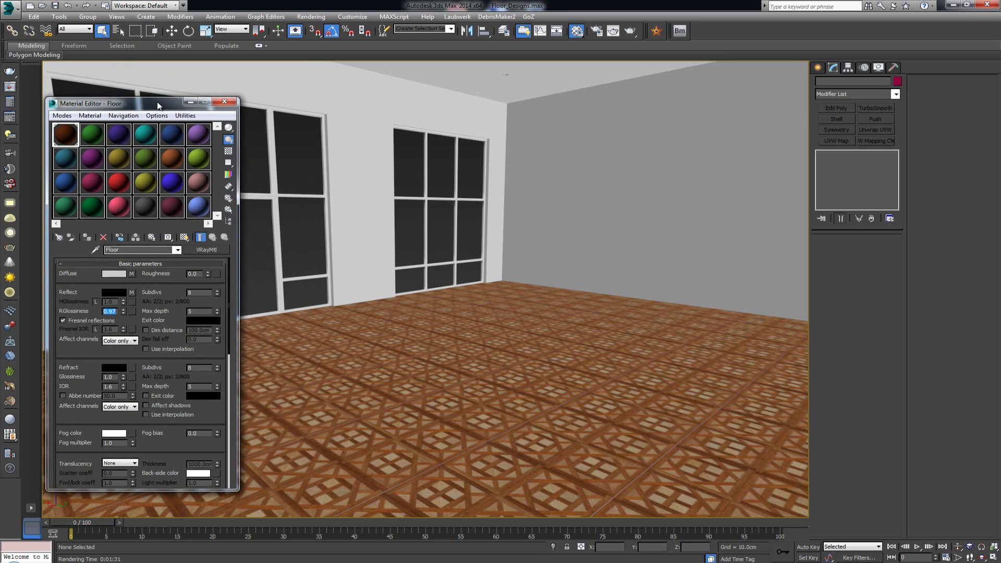
left_click(632, 31)
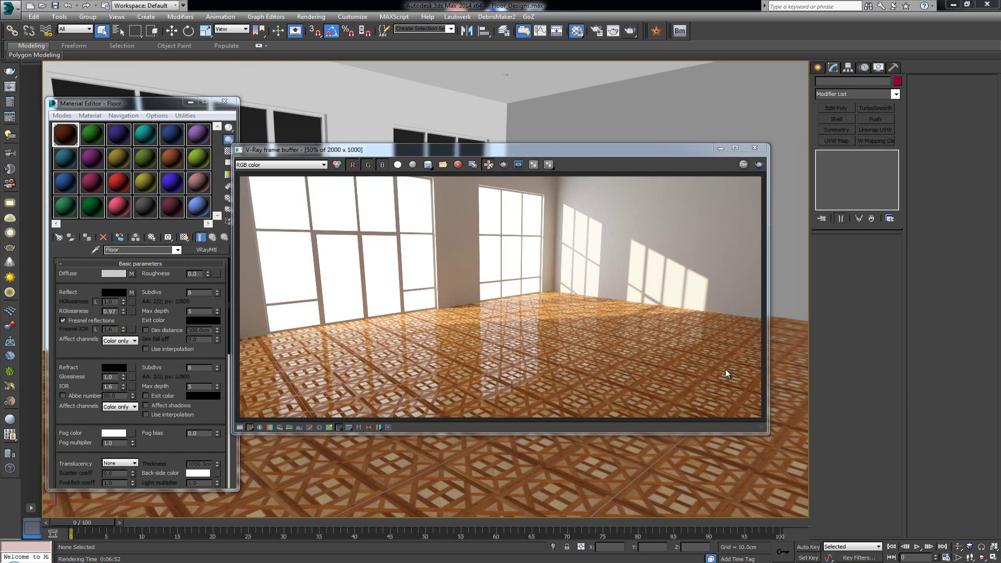
Step: Zoom in and back out on the finished render to inspect the glossy parquet floor
scroll(485, 358, "up", 2)
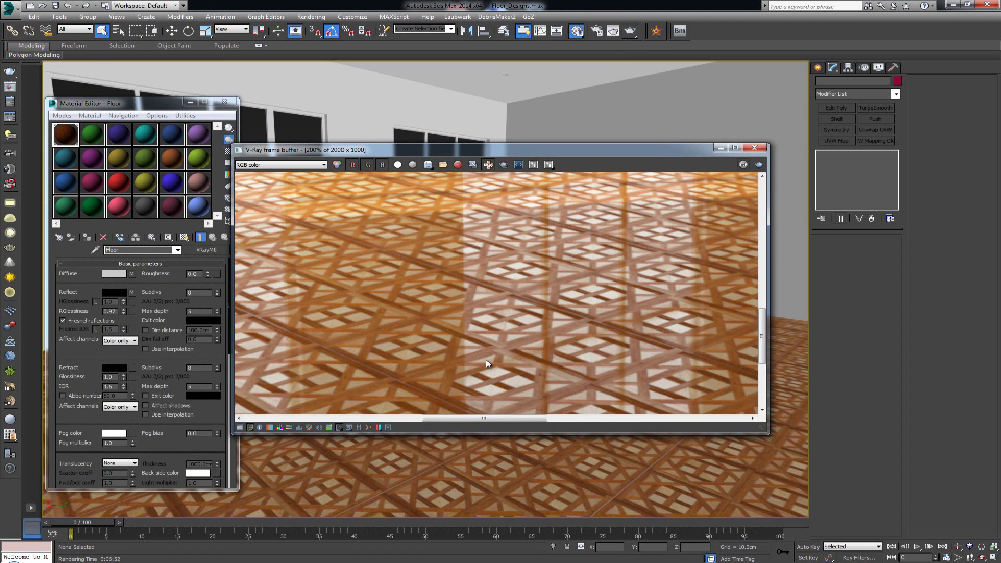
scroll(401, 349, "down", 2)
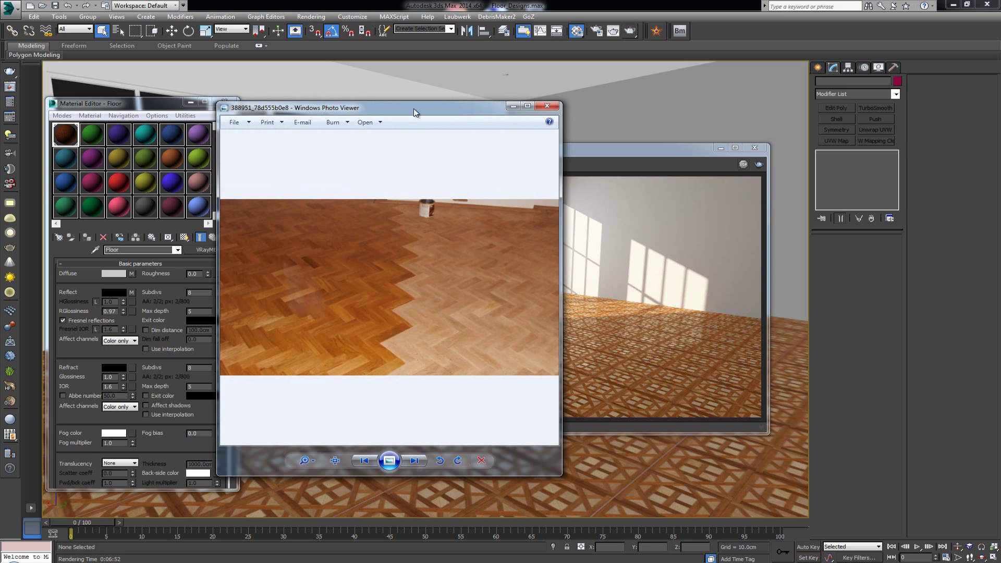
left_click(527, 106)
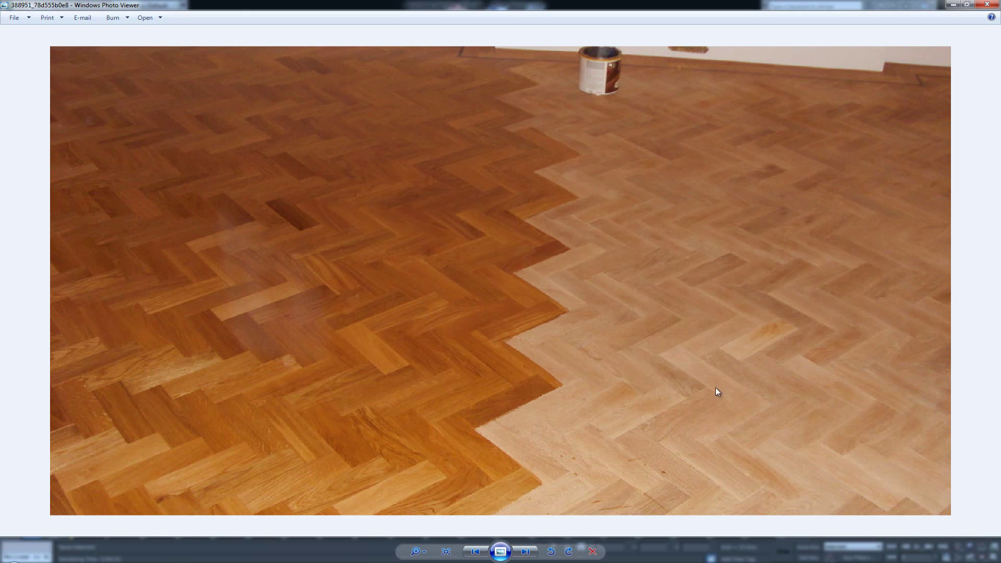
scroll(694, 356, "down", 1)
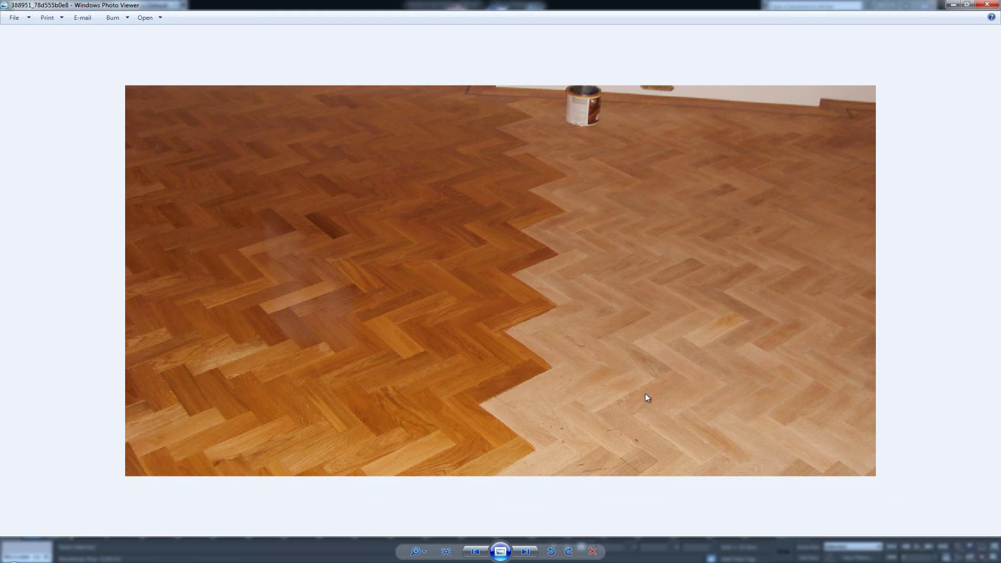
left_click(996, 5)
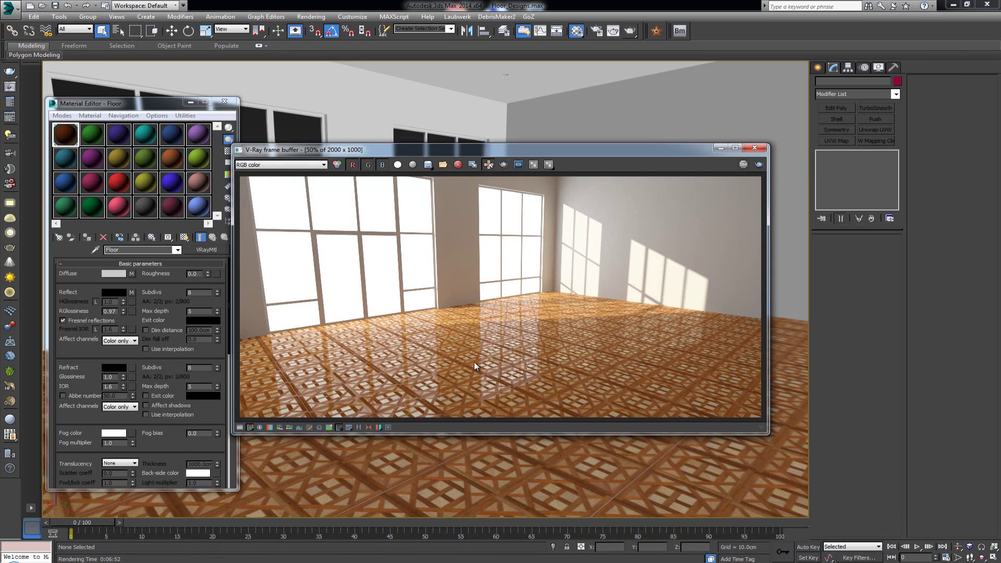
Step: View the render at 100% and pan it, then window the reference photo and bring the render forward
double_click(474, 361)
middle_click_drag(527, 377, 552, 293)
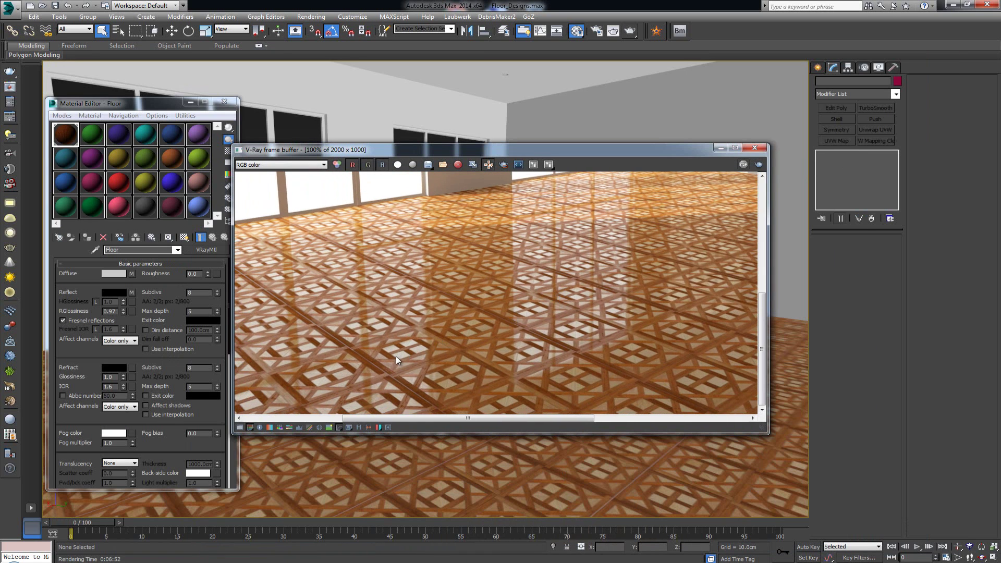
middle_click_drag(615, 226, 541, 289)
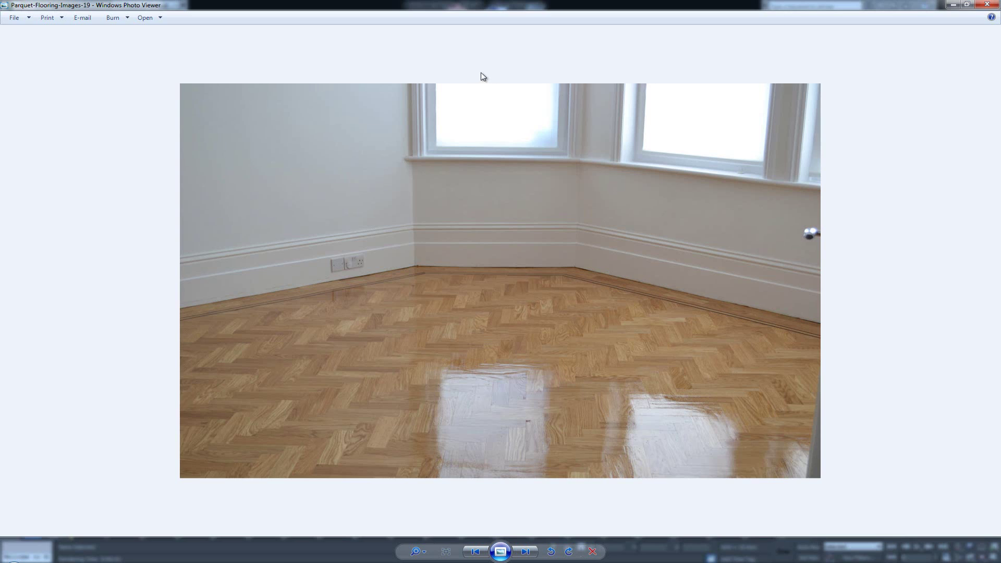
double_click(539, 5)
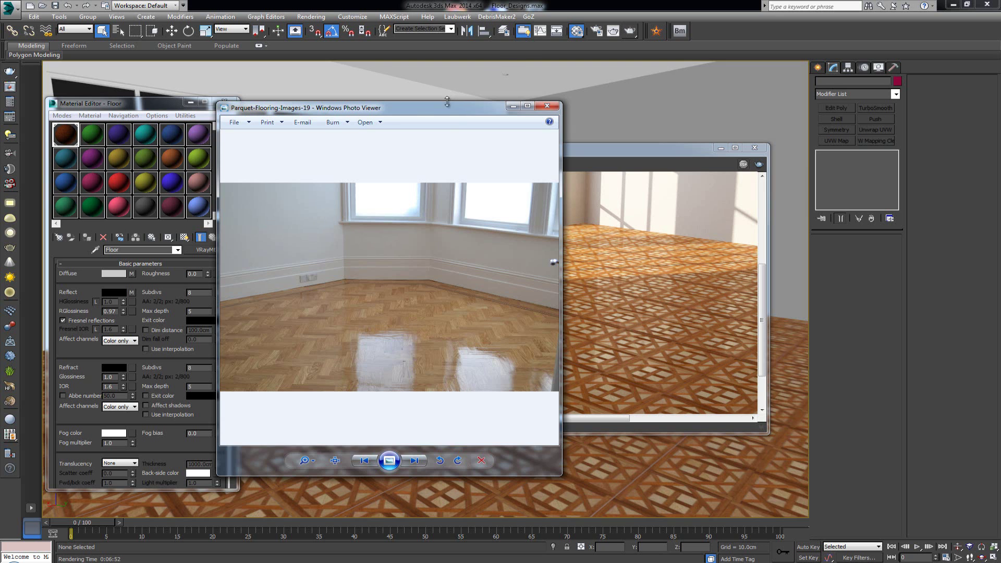
left_click_drag(371, 109, 274, 98)
left_click_drag(512, 148, 599, 150)
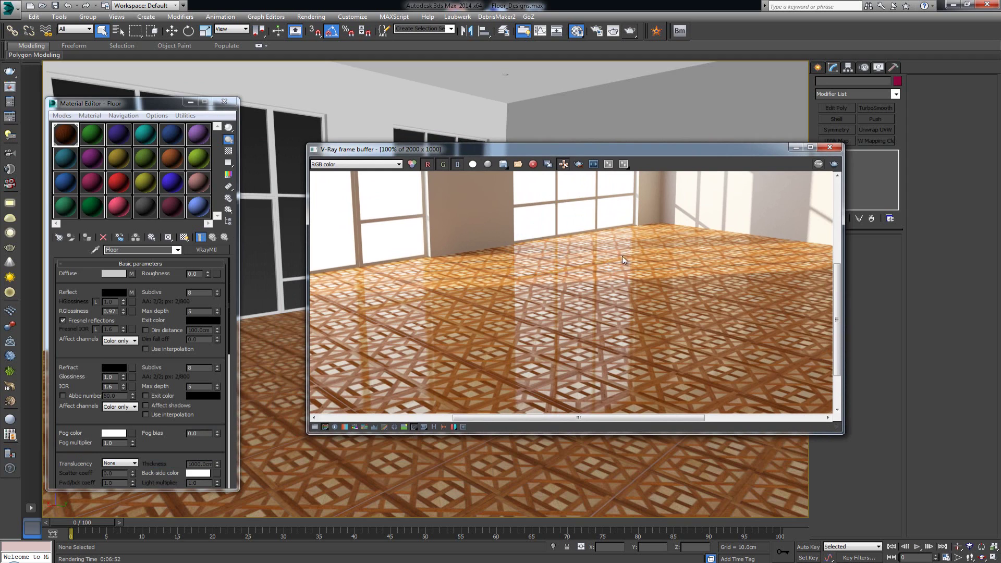
Step: Lower the Floor material's reflection glossiness to 0.9
left_click_drag(115, 312, 110, 312)
type("9")
key("Return")
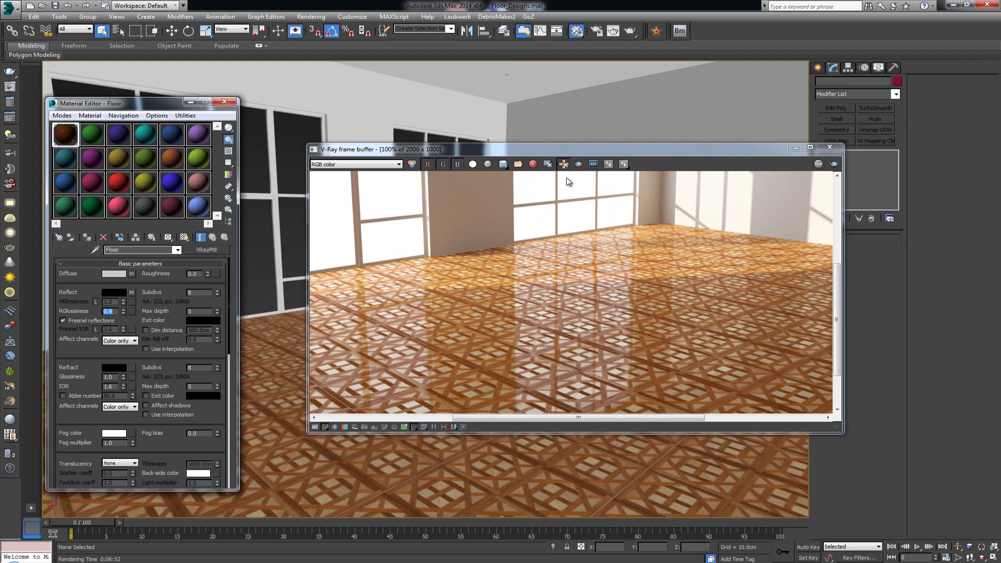
Step: Mark a region over the floor in the V-Ray frame buffer and re-render only that region
left_click(578, 163)
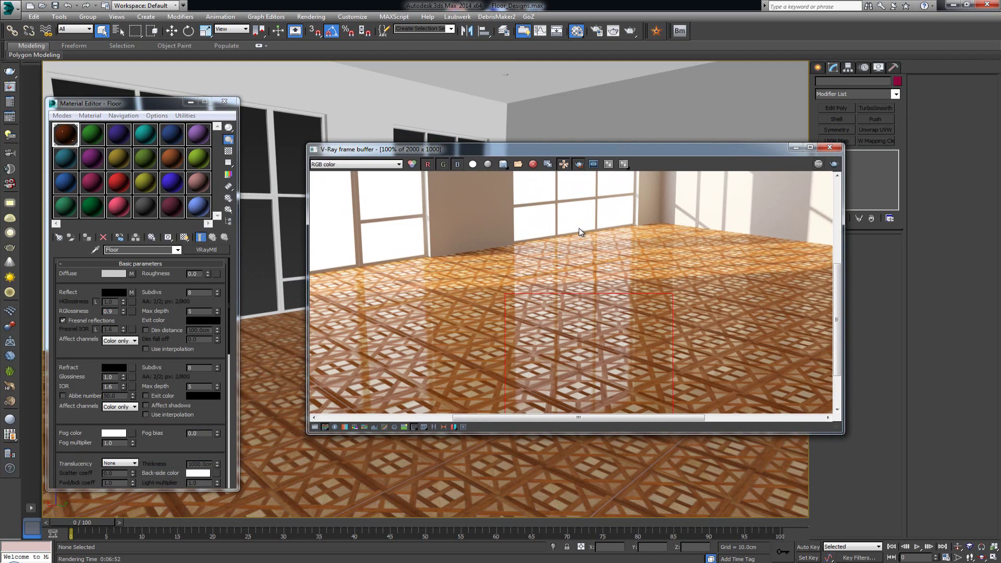
left_click_drag(580, 228, 502, 418)
middle_click_drag(512, 380, 511, 353)
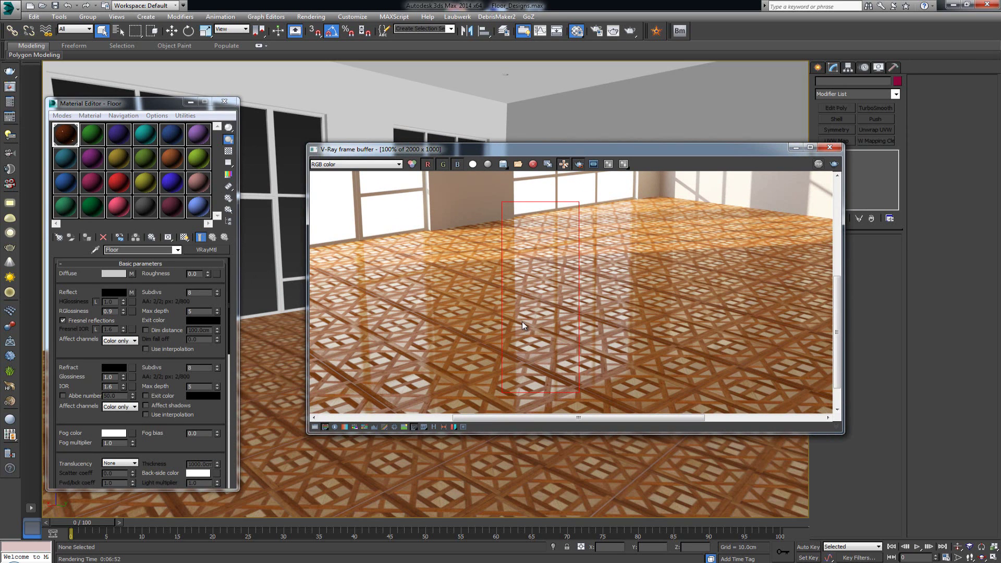
left_click(834, 164)
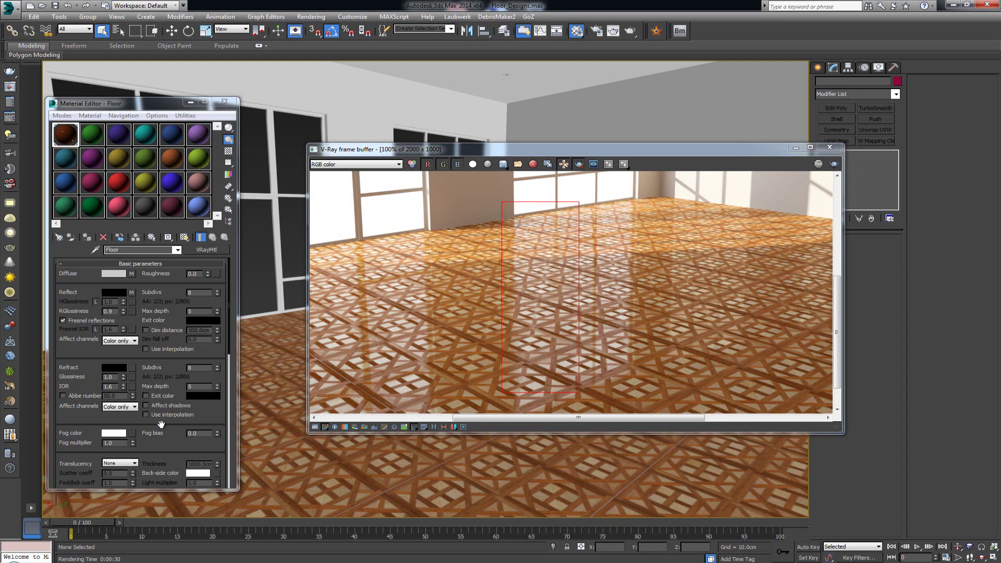
Step: Set the Floor material's Reflect map amount to 50
left_click_drag(159, 420, 181, 273)
scroll(195, 368, "down", 5)
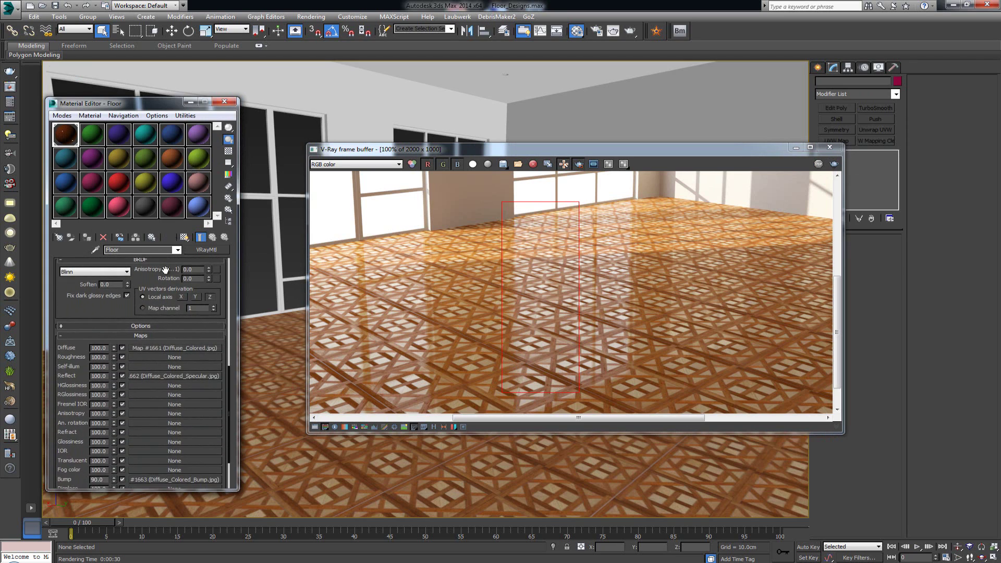
double_click(107, 376)
scroll(82, 350, "up", 10)
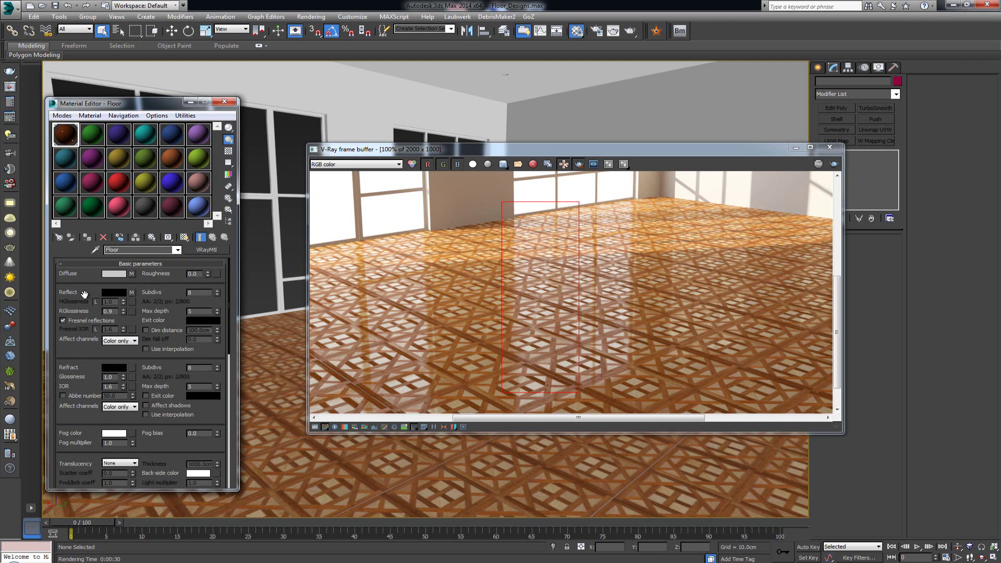
left_click(108, 292)
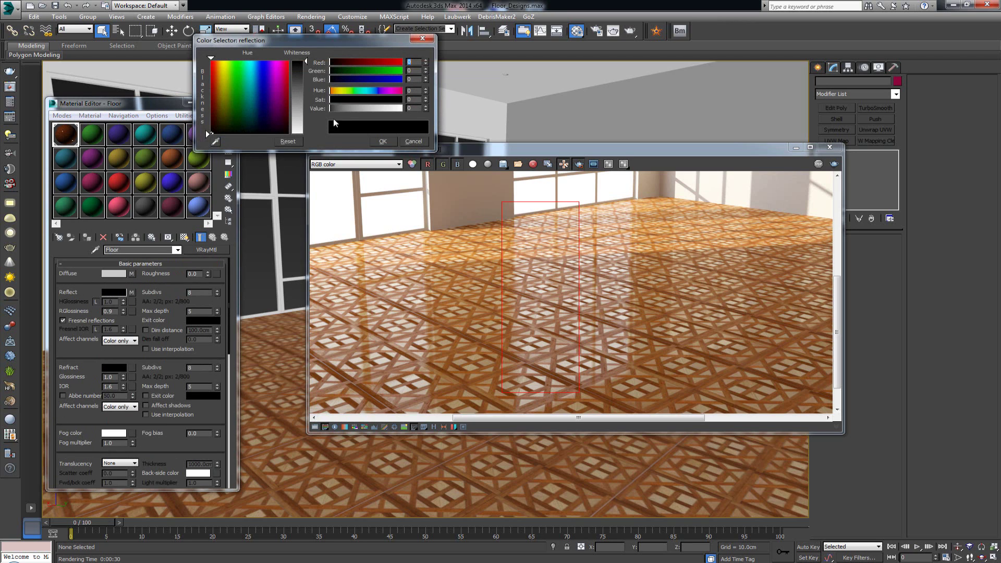
left_click(409, 142)
scroll(86, 364, "down", 10)
double_click(99, 392)
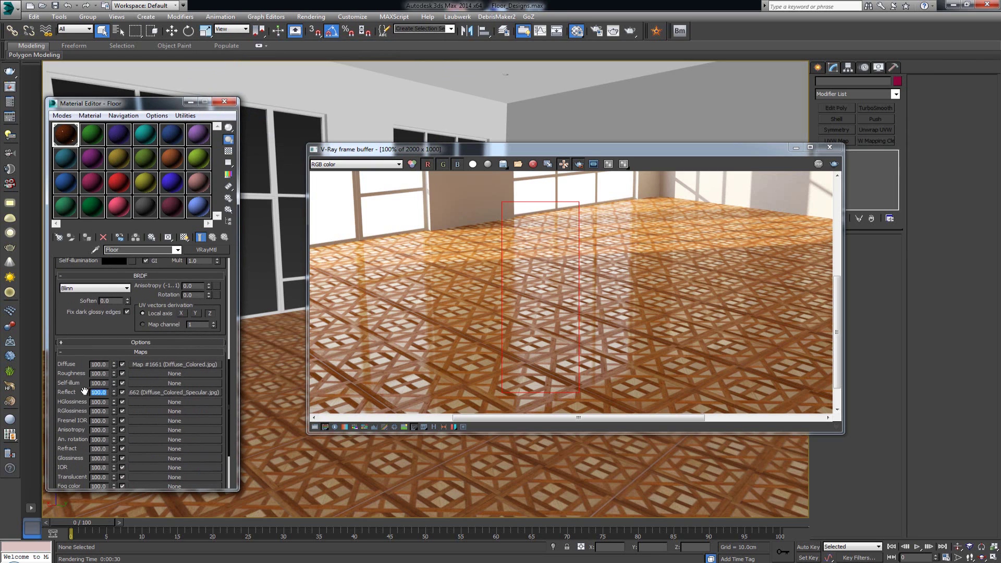
type("50")
key("Return")
Step: Re-render a floor region with the updated material, then clear the render region
left_click_drag(643, 195, 570, 387)
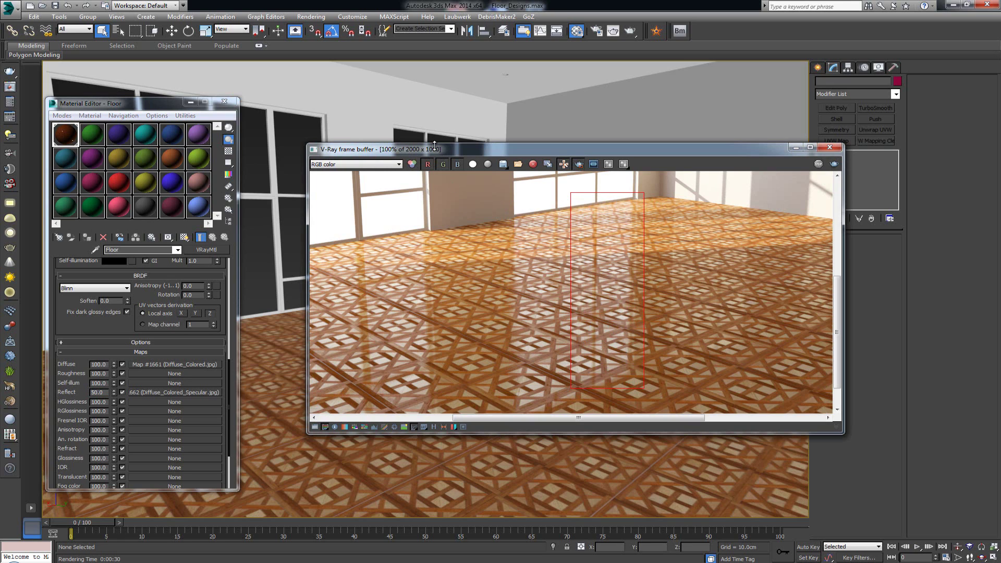
left_click(833, 165)
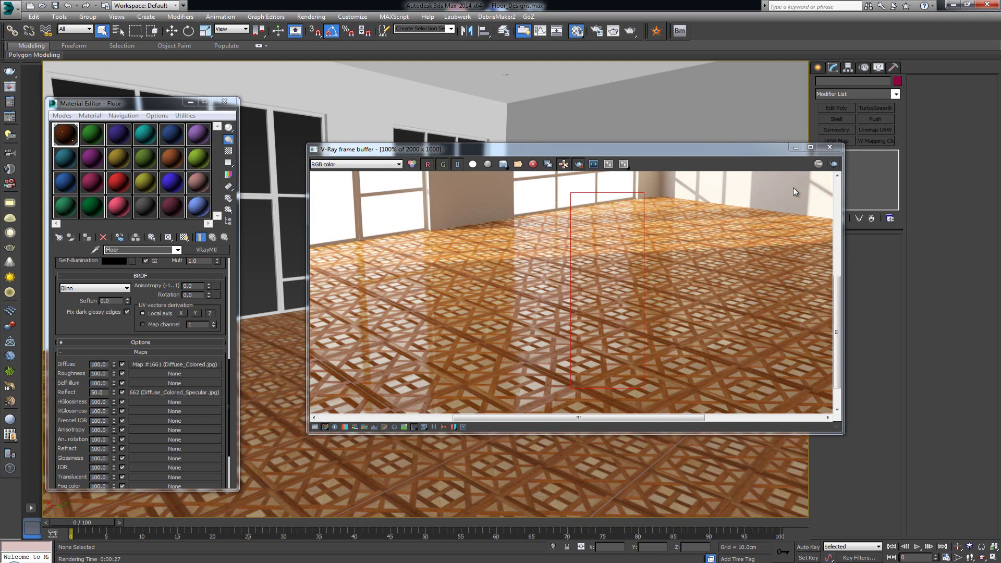
left_click(579, 164)
scroll(597, 280, "up", 1)
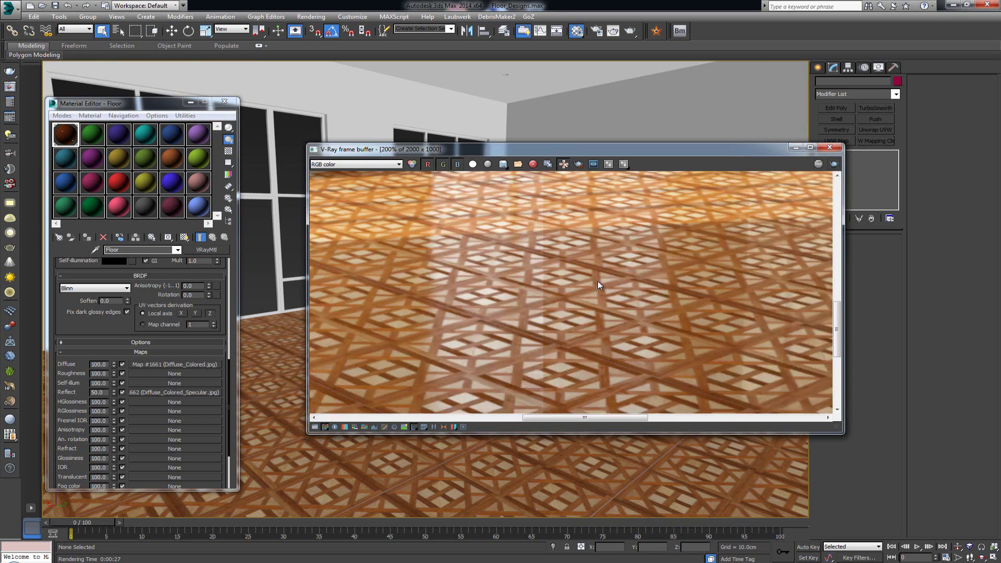
scroll(625, 260, "up", 1)
scroll(625, 307, "down", 2)
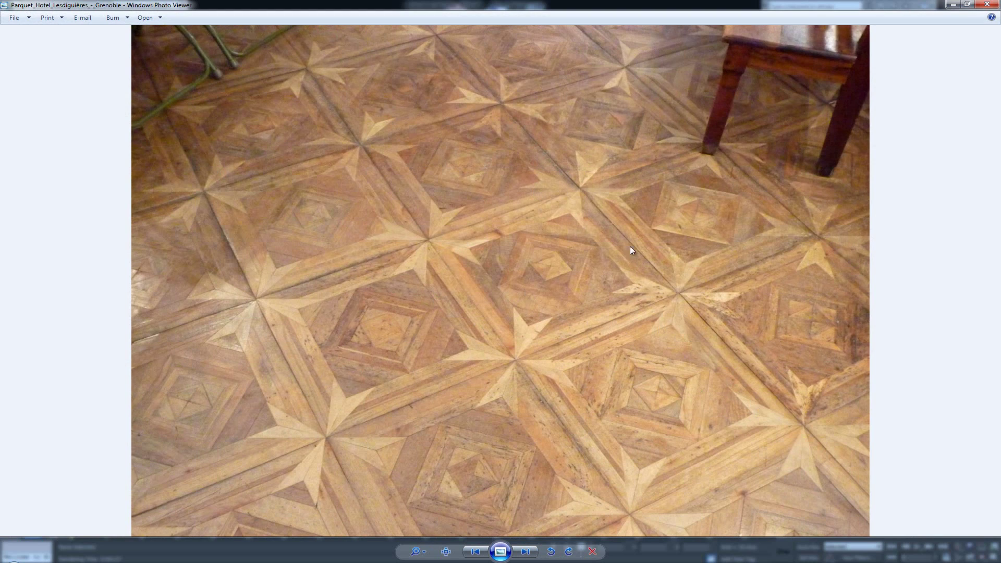
Step: Lower the Floor material's reflection glossiness to 0.7 and preview the enlarged sample
left_click(994, 8)
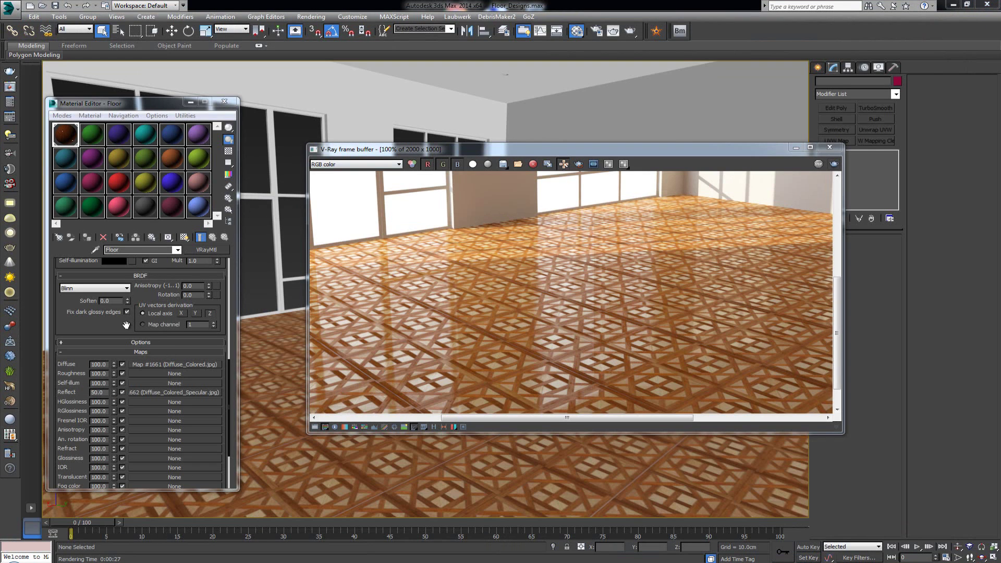
scroll(126, 324, "up", 5)
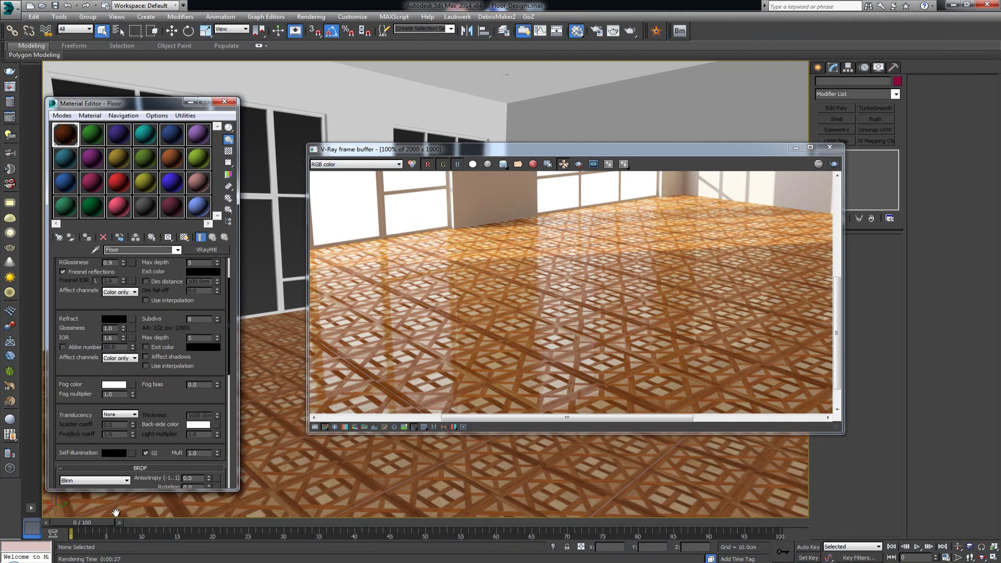
scroll(109, 312, "up", 3)
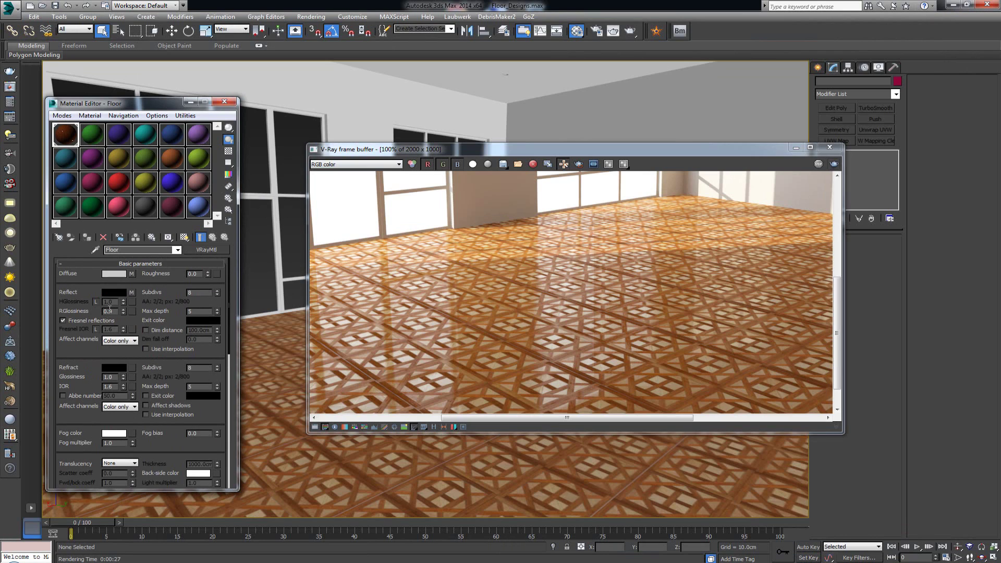
left_click_drag(109, 310, 115, 308)
double_click(74, 140)
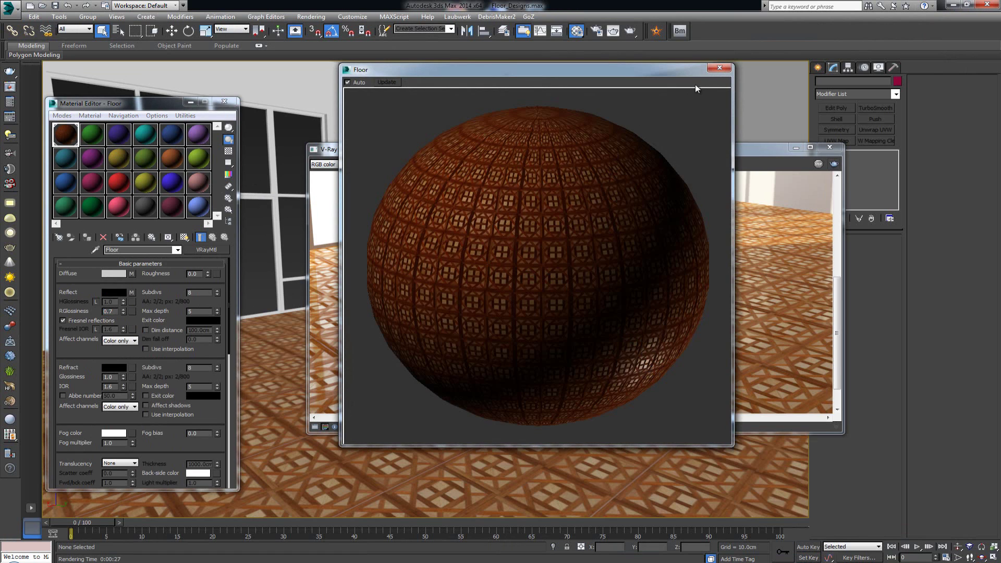
left_click(720, 68)
Step: Region-render part of the floor to check the 0.7 glossiness
middle_click_drag(453, 248, 530, 239)
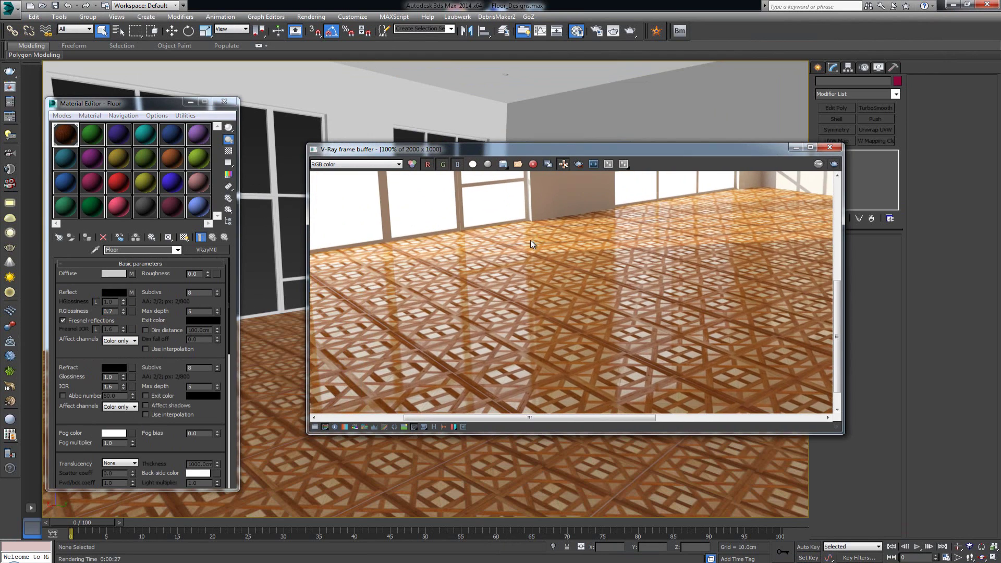
left_click(578, 163)
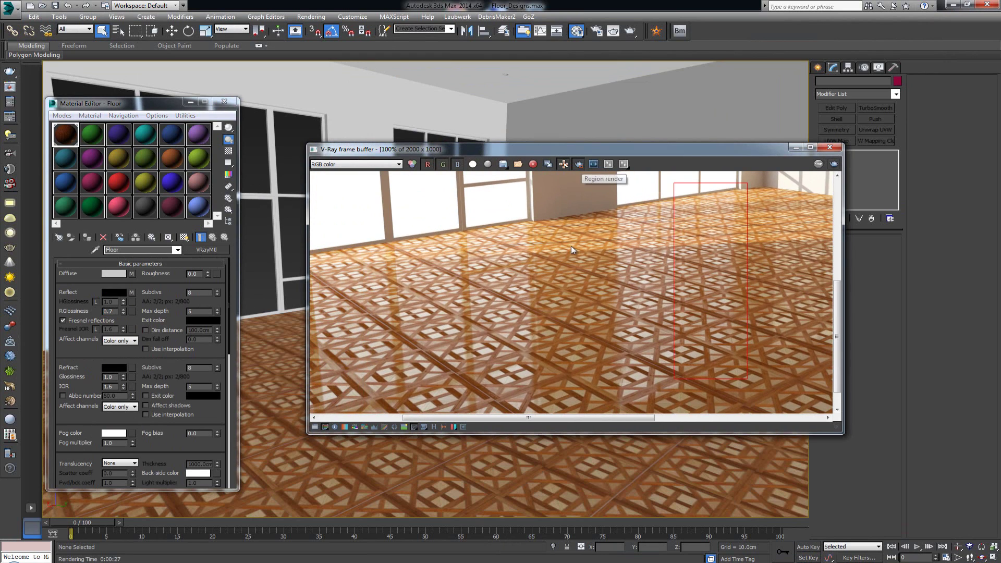
left_click_drag(680, 187, 448, 364)
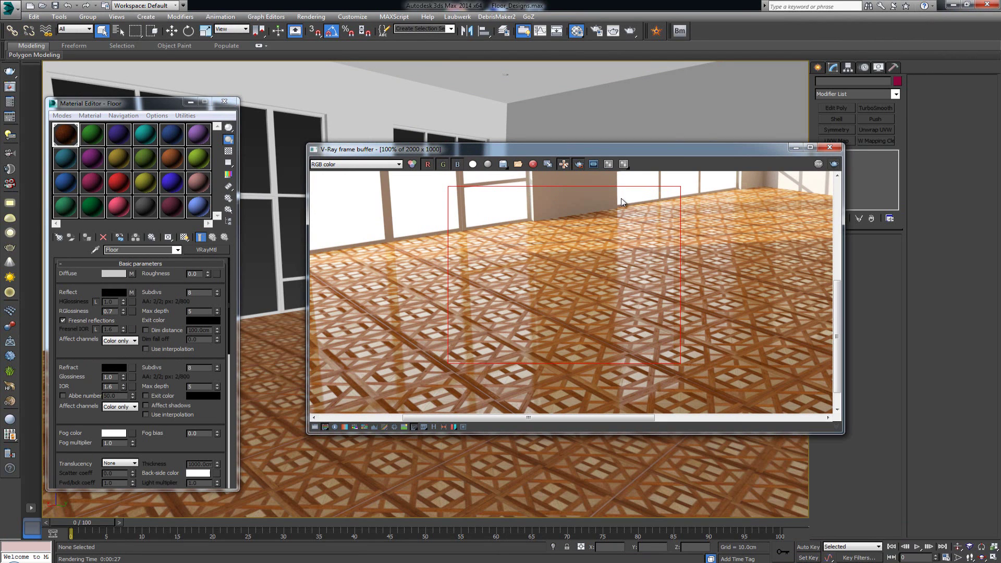
left_click(834, 165)
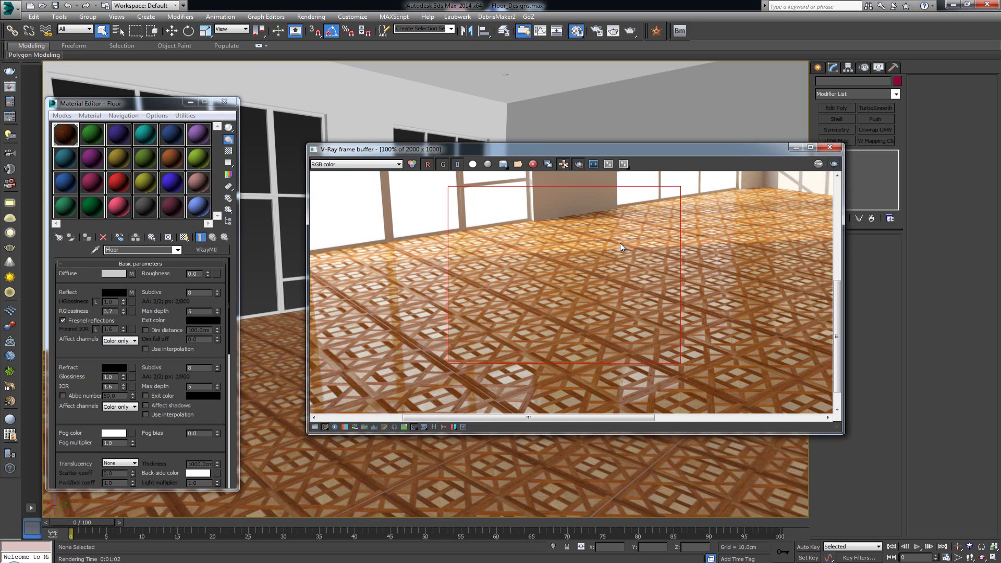
scroll(620, 245, "up", 1)
middle_click_drag(418, 265, 509, 224)
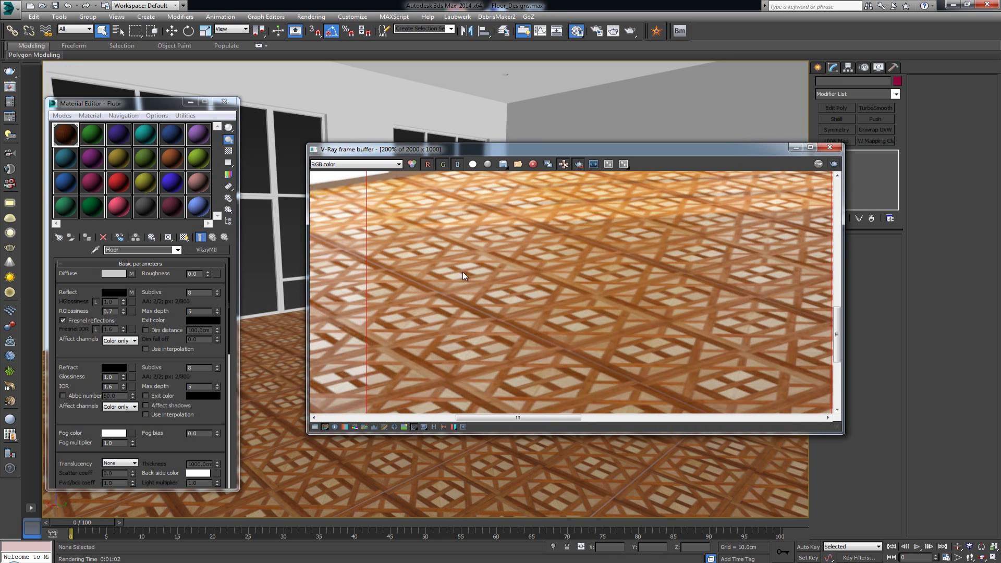
middle_click_drag(465, 264, 529, 281)
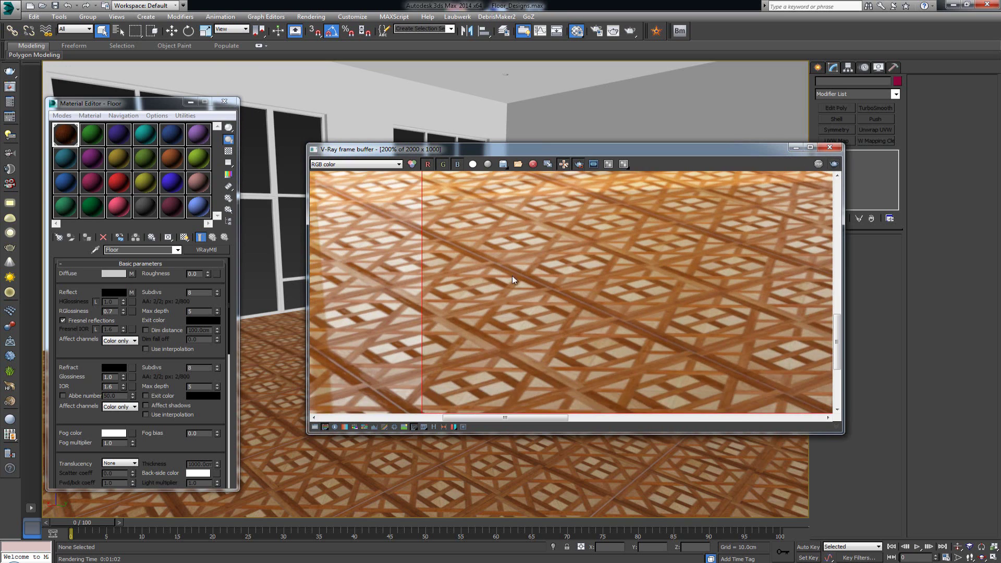
scroll(512, 280, "down", 2)
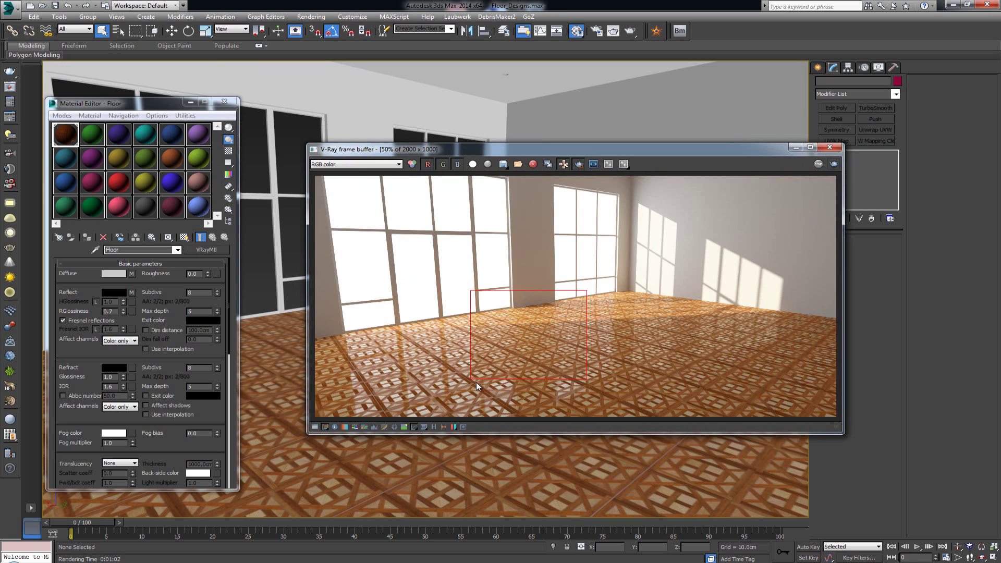
Step: Turn off the render region and zoom around the frame buffer to inspect floor tiles
left_click(573, 163)
scroll(465, 351, "up", 2)
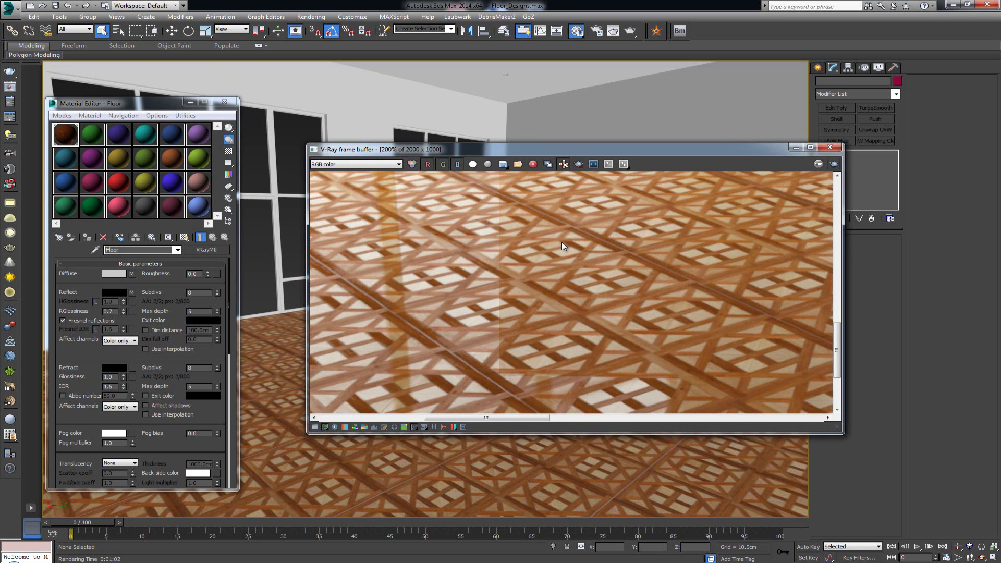
scroll(561, 241, "down", 1)
scroll(549, 237, "up", 1)
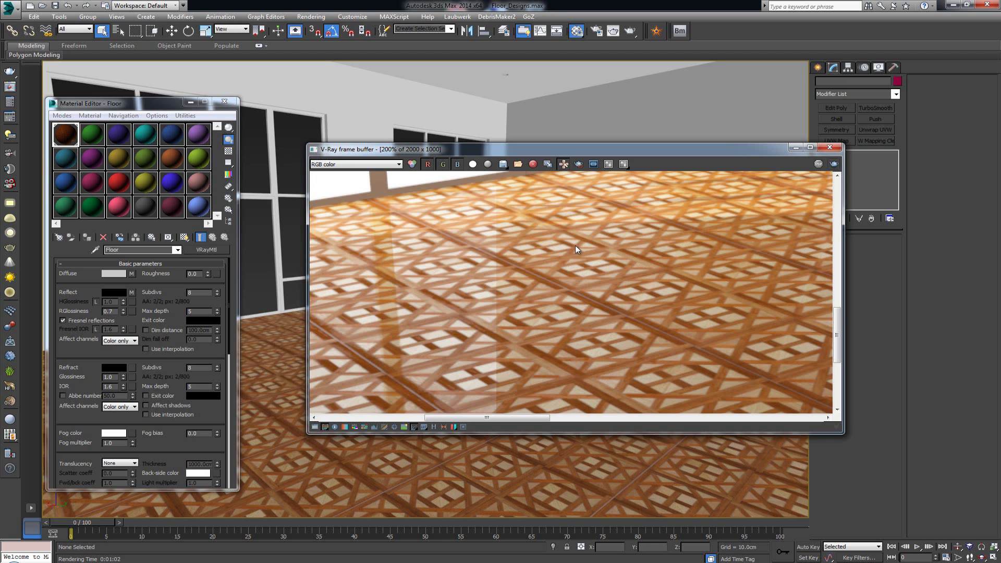
scroll(522, 217, "down", 2)
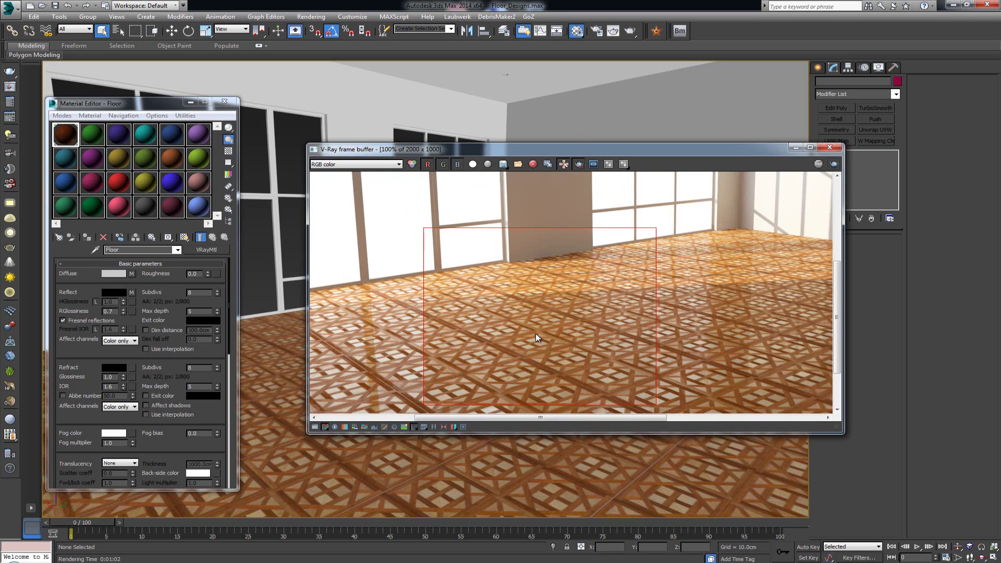
scroll(536, 332, "up", 3)
scroll(540, 326, "down", 1)
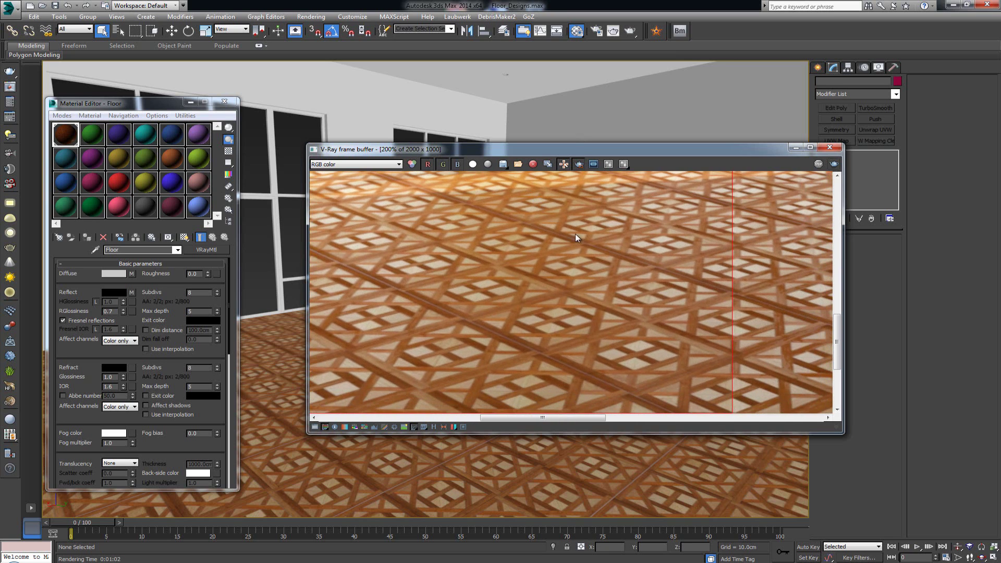
middle_click_drag(567, 241, 550, 237)
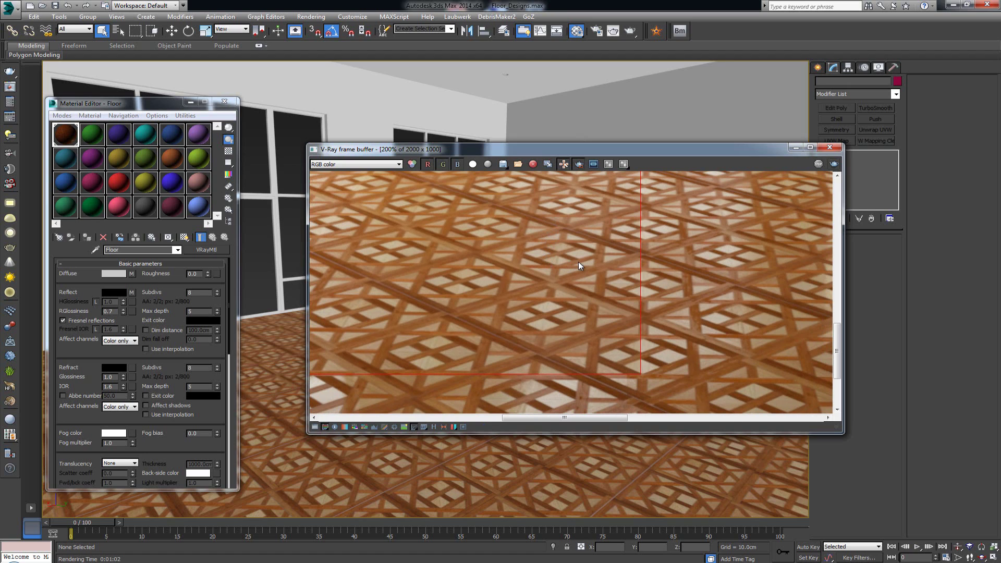
scroll(577, 262, "up", 1)
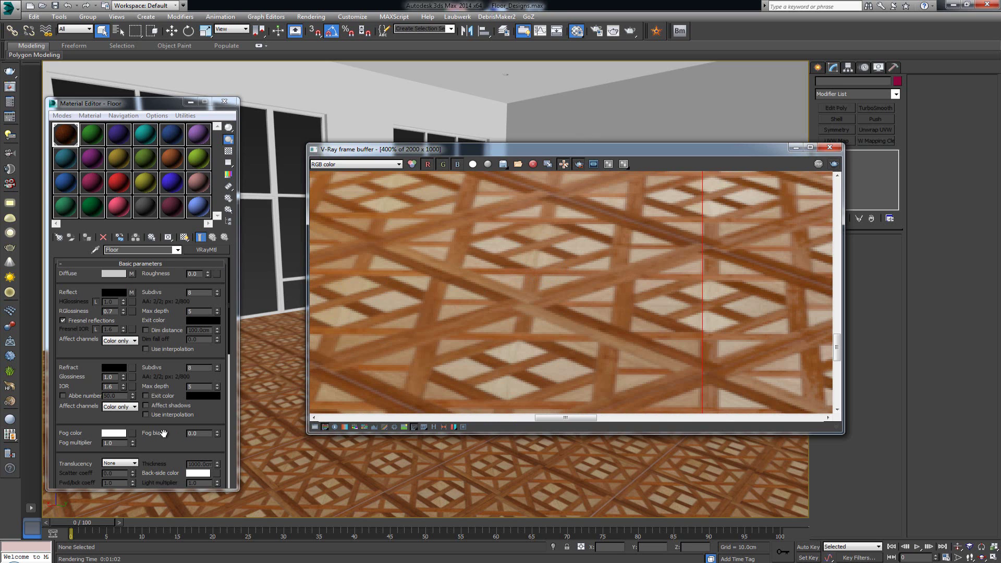
scroll(162, 447, "down", 10)
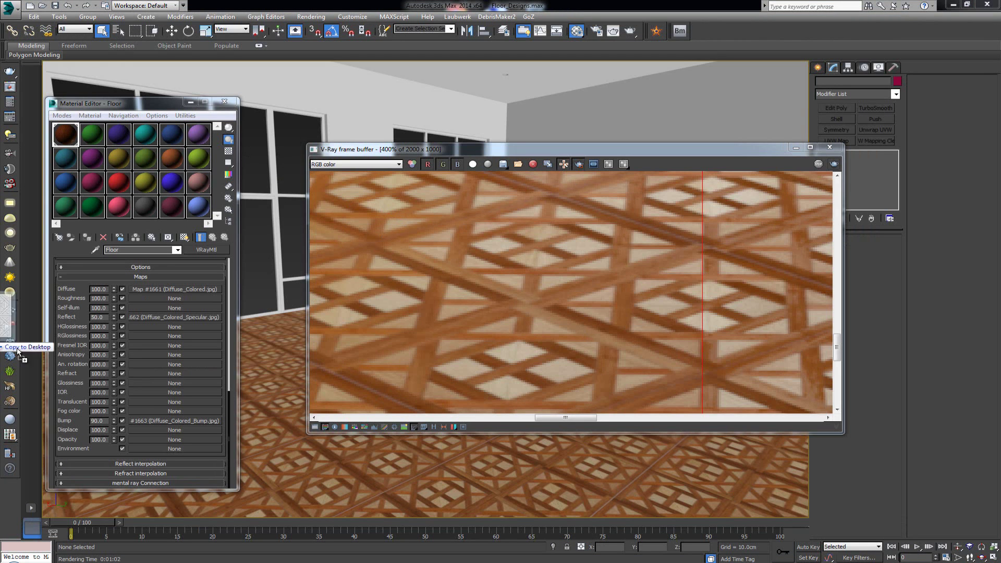
Step: Swap the Floor bump map to Diffuse_Colored_Bump_02.jpg and raise the Bump amount to 200
left_click_drag(39, 359, 164, 419)
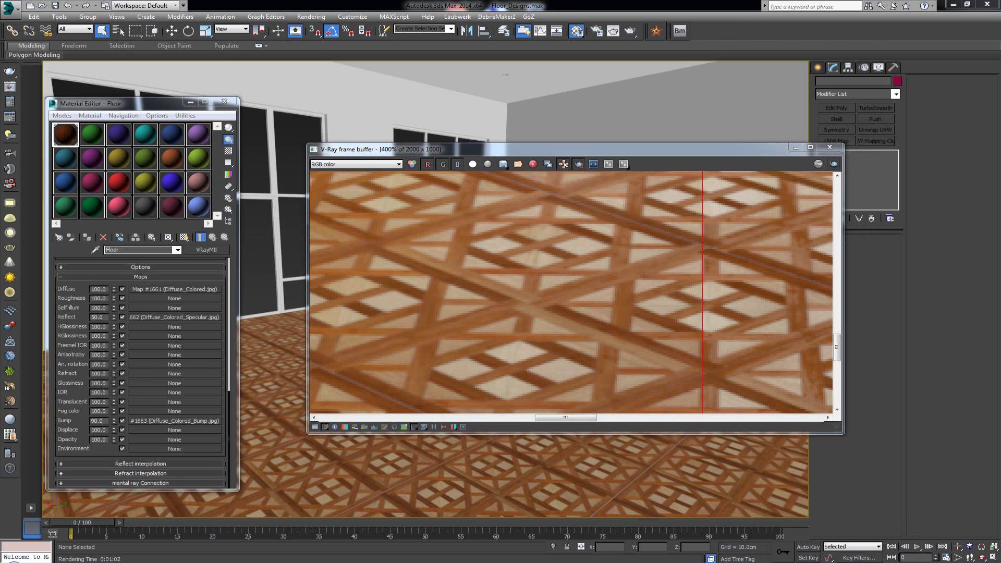
left_click(174, 420)
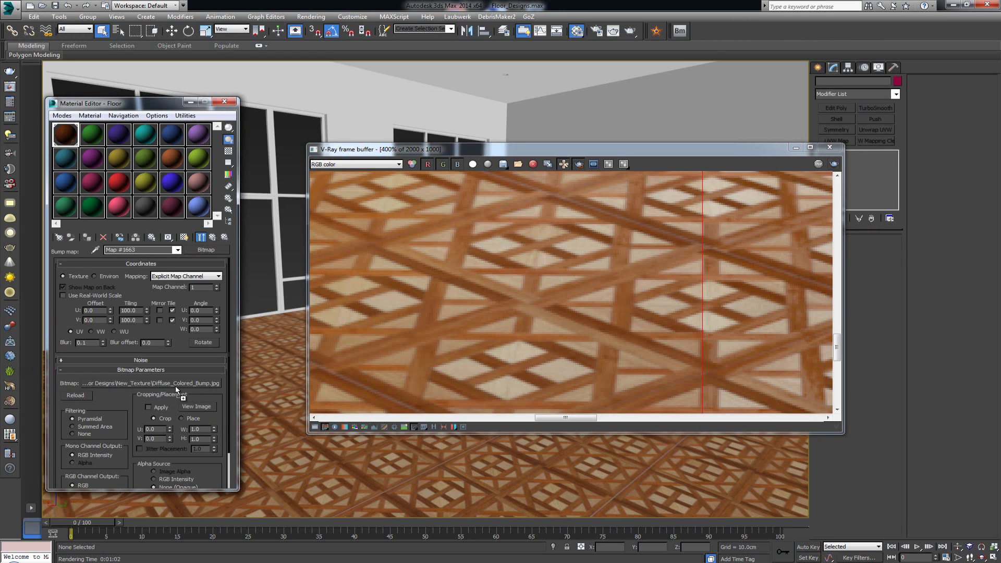
left_click_drag(181, 382, 186, 382)
scroll(645, 252, "down", 1)
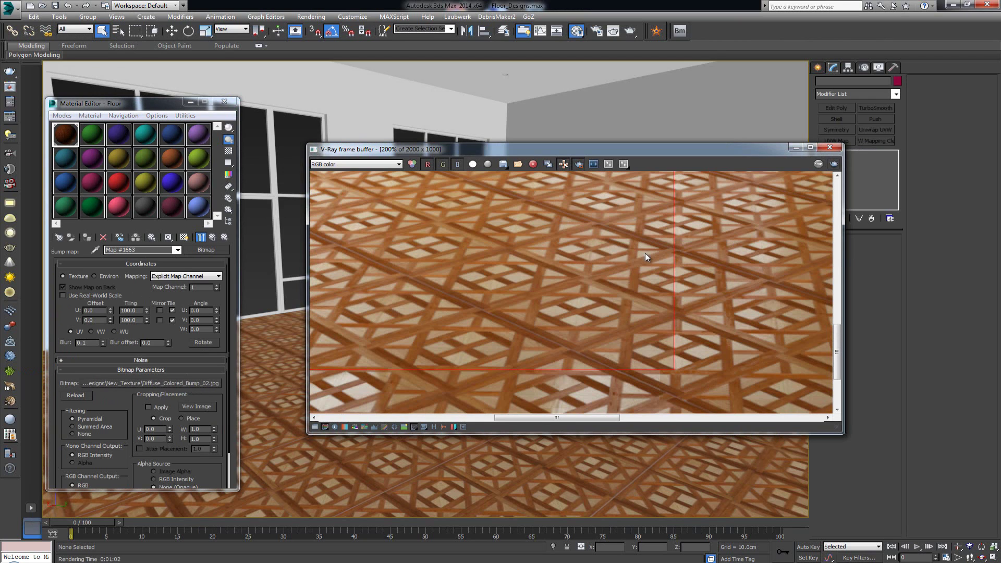
left_click(212, 237)
left_click_drag(104, 420, 87, 420)
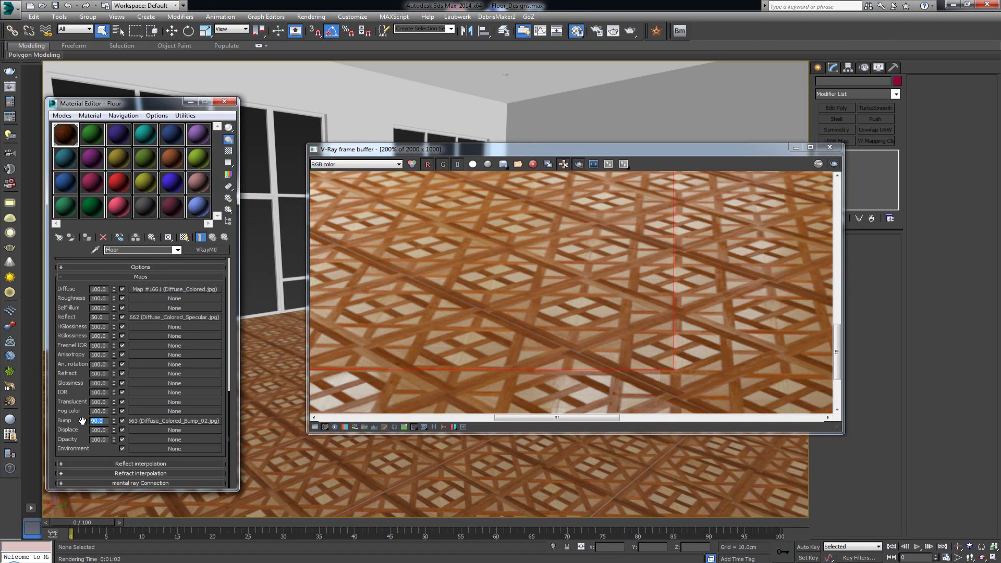
type("2")
key("Return")
middle_click_drag(605, 243, 664, 295)
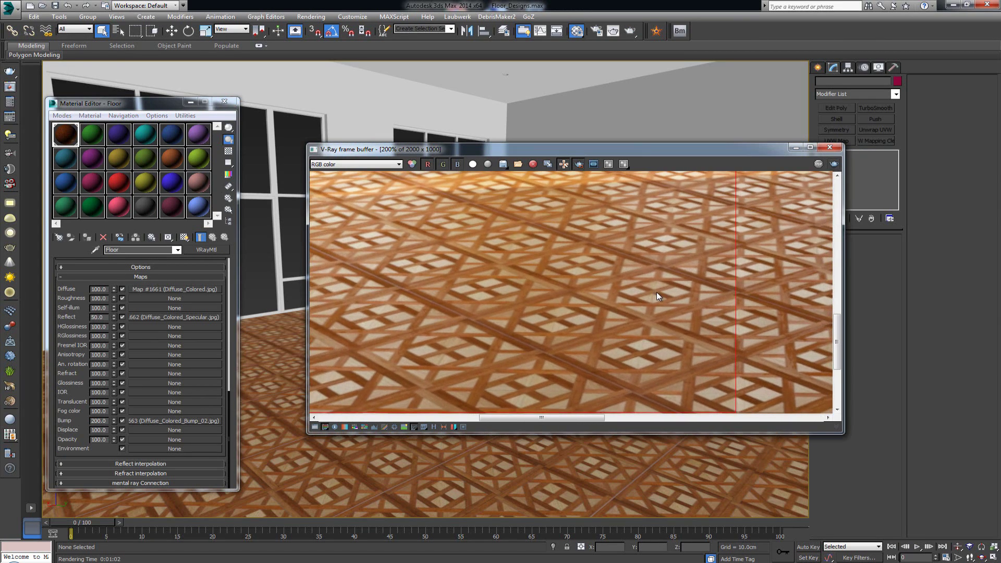
Step: Re-render the room with the stronger bump, zoom through the result, and clear the render region
left_click(833, 164)
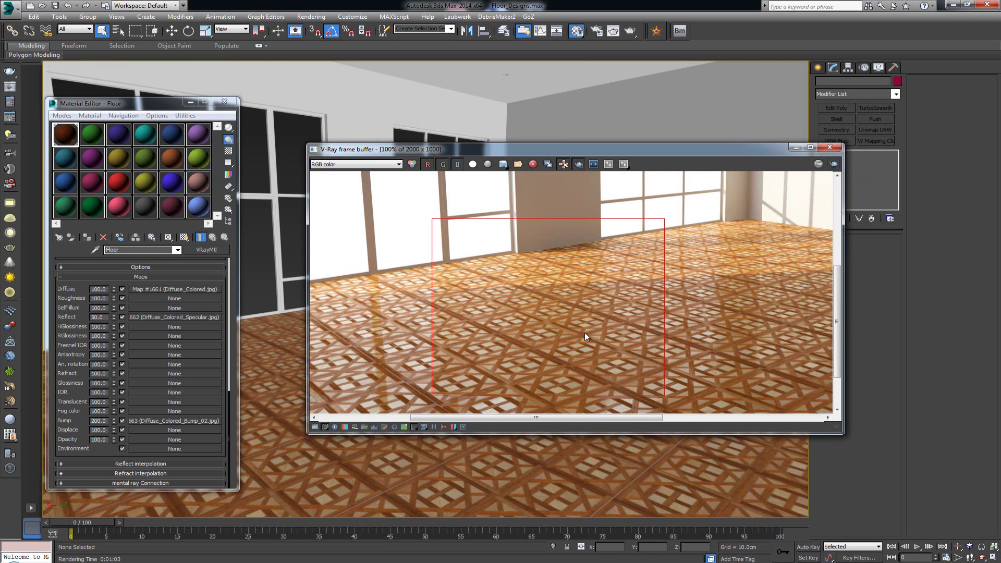
scroll(586, 311, "up", 3)
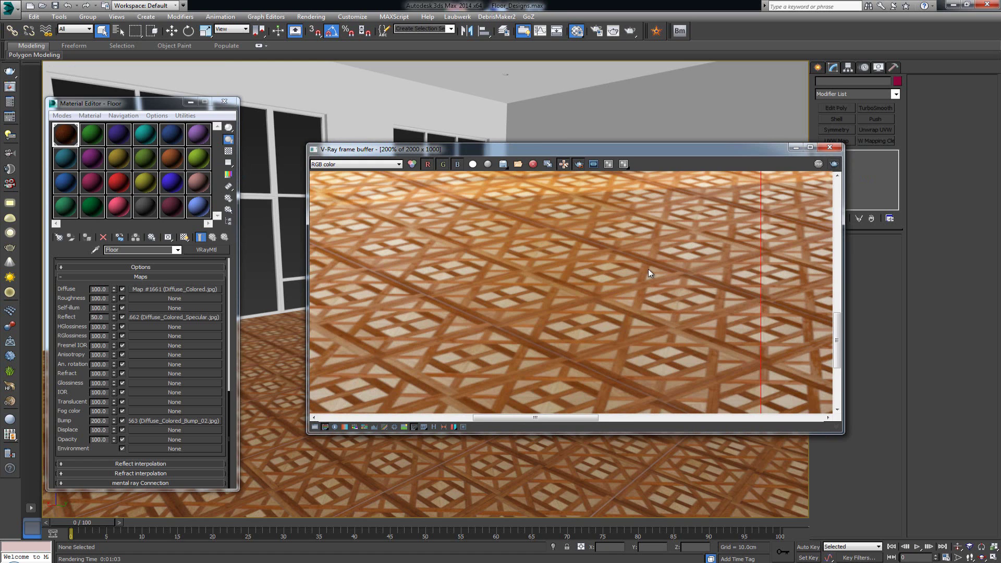
scroll(654, 324, "up", 2)
scroll(630, 290, "down", 2)
scroll(502, 272, "down", 2)
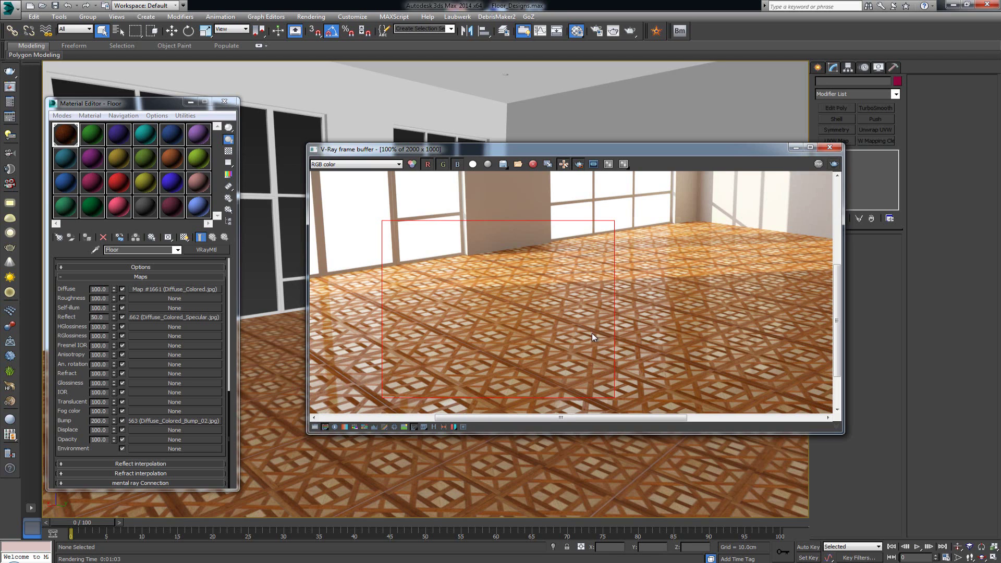
scroll(543, 308, "down", 2)
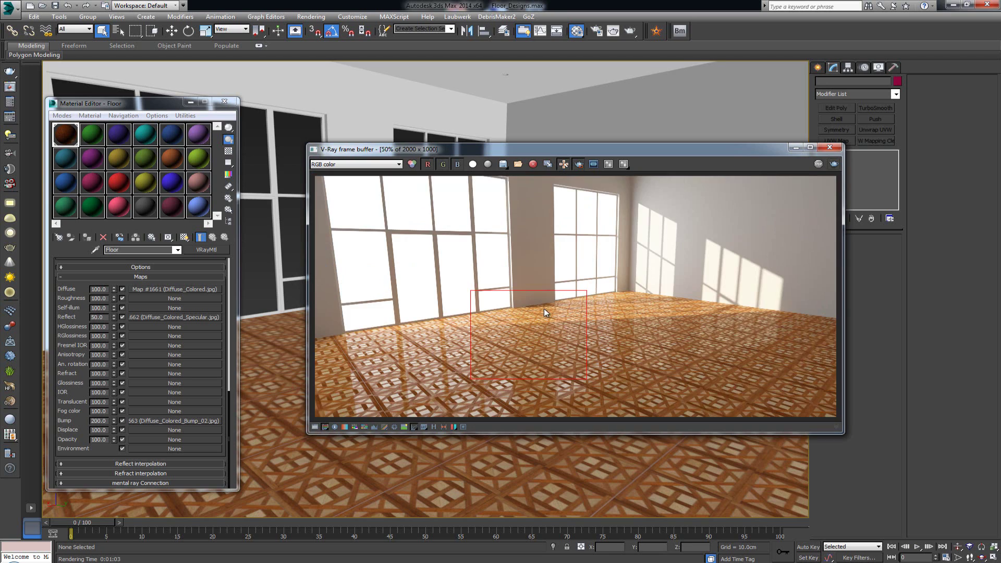
left_click(578, 165)
Step: Set the Diffuse bitmap size to 200 cm by 200 cm
left_click(828, 147)
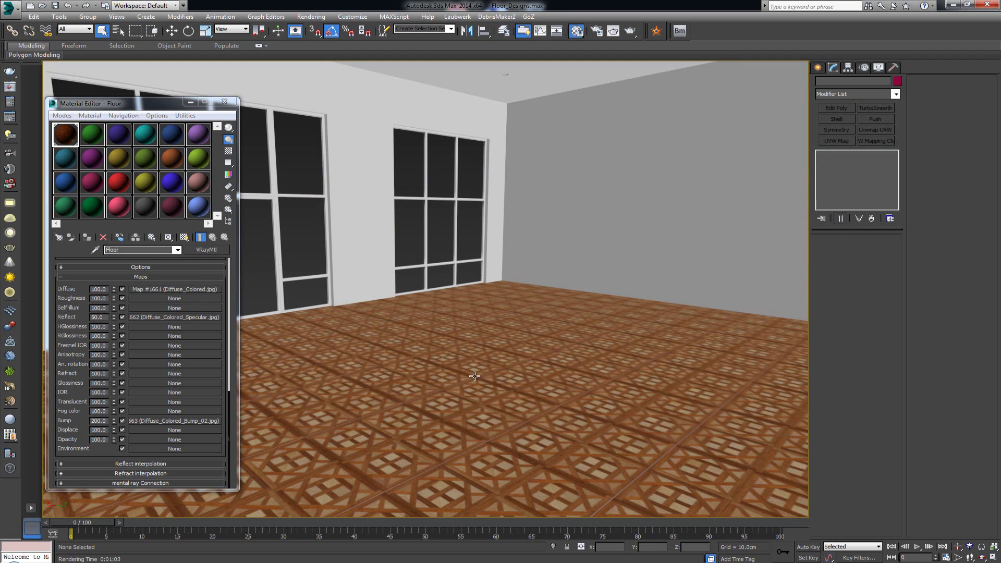
left_click(188, 289)
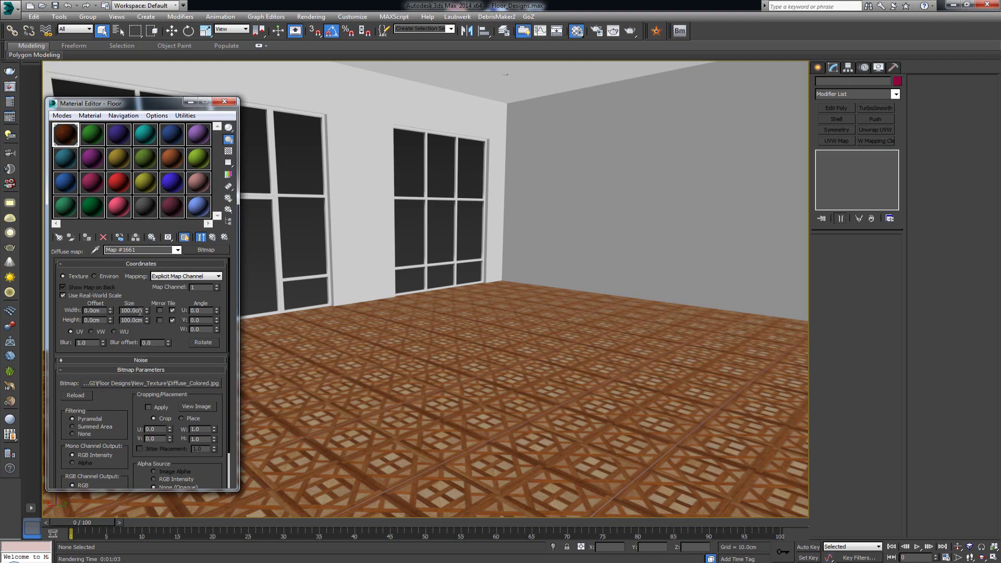
double_click(122, 310)
type("200")
key("Tab")
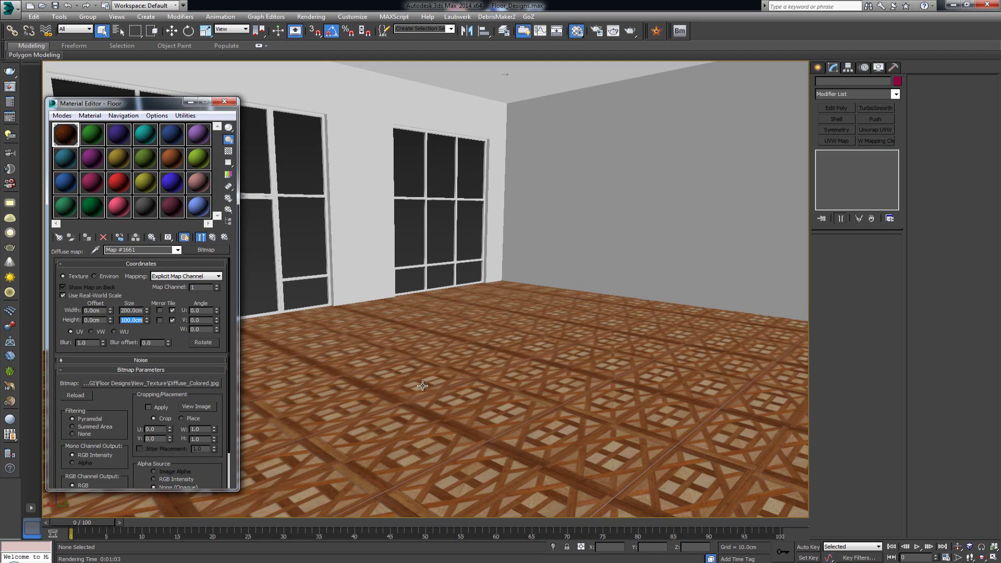
type("200")
key("Return")
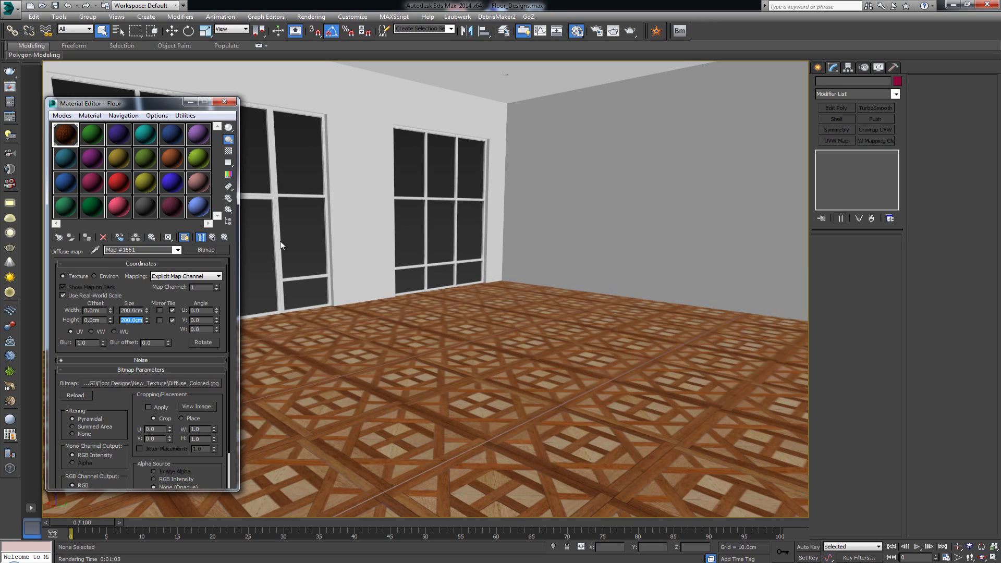
left_click(211, 239)
Step: Set the Reflect bitmap size to 200 cm by 200 cm
left_click(179, 319)
double_click(137, 310)
type("200")
key("Tab")
type("200")
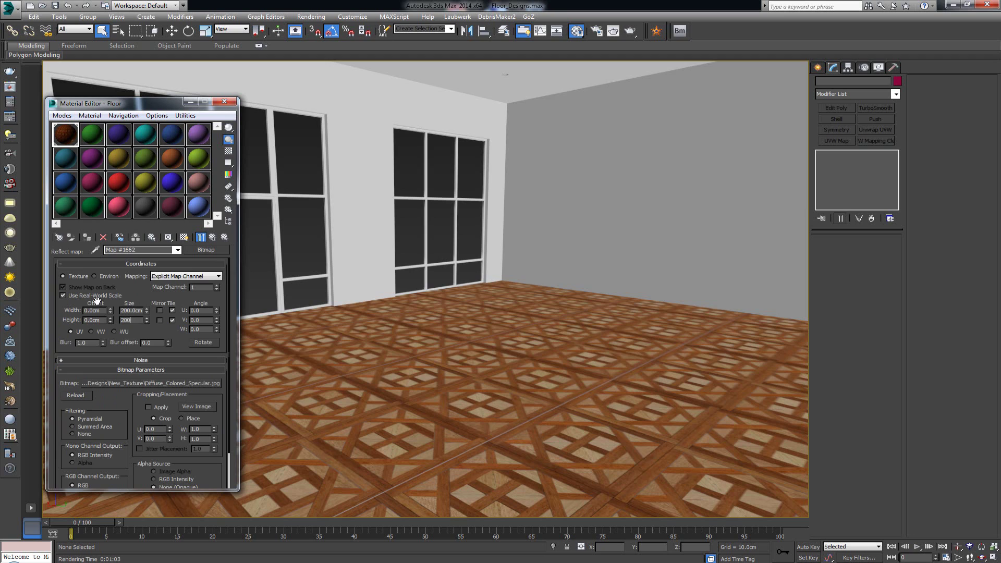
key("Return")
left_click(211, 237)
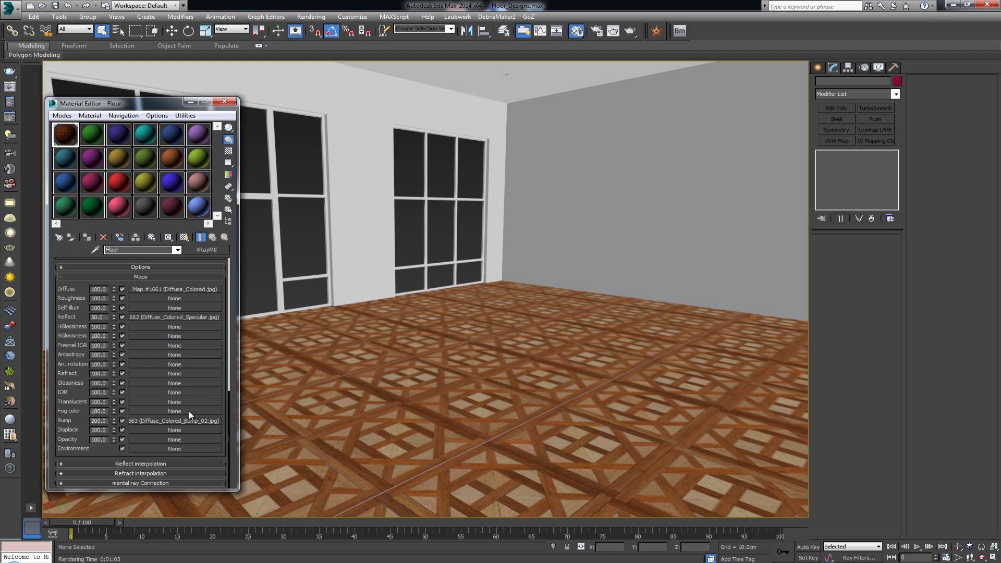
Step: Try Bump map tiling of 200 by 200, then revert it to 100 by 100
left_click(189, 420)
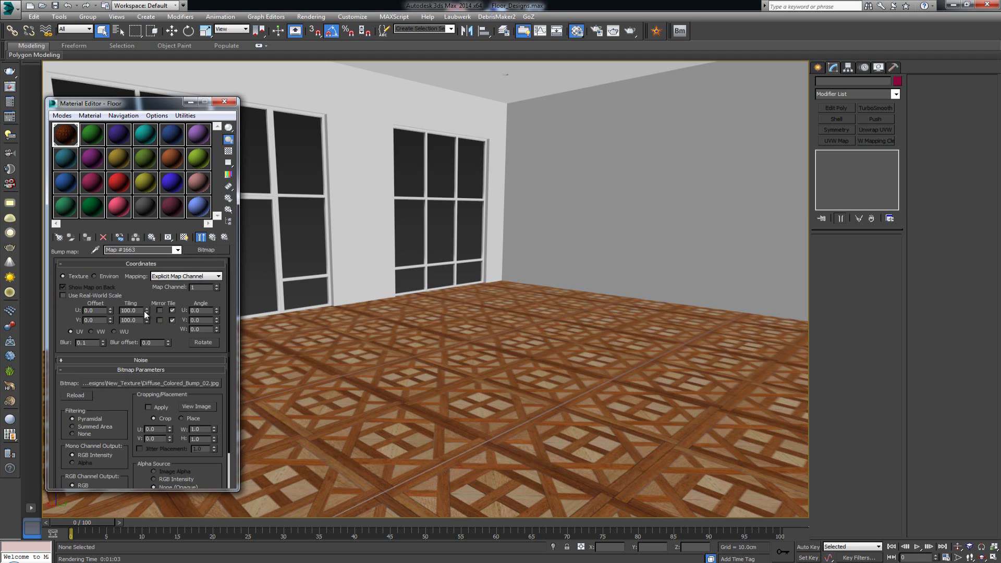
double_click(130, 310)
type("200")
key("Tab")
type("200")
key("Return")
key("shift+Tab")
type("100")
key("Tab")
type("100")
key("Return")
Step: Restore the Reflect bitmap size to 100 cm by 100 cm
left_click(213, 237)
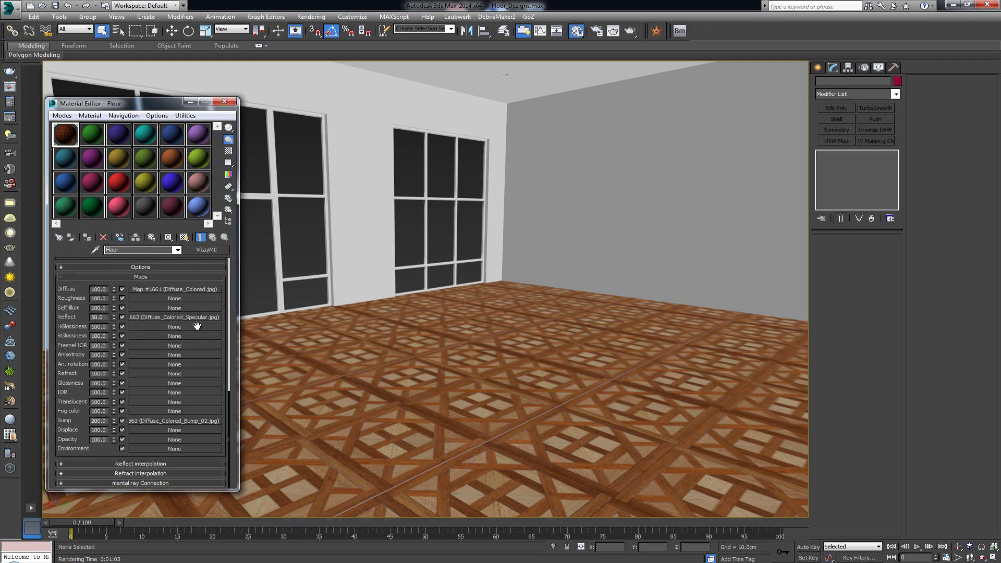
left_click(187, 317)
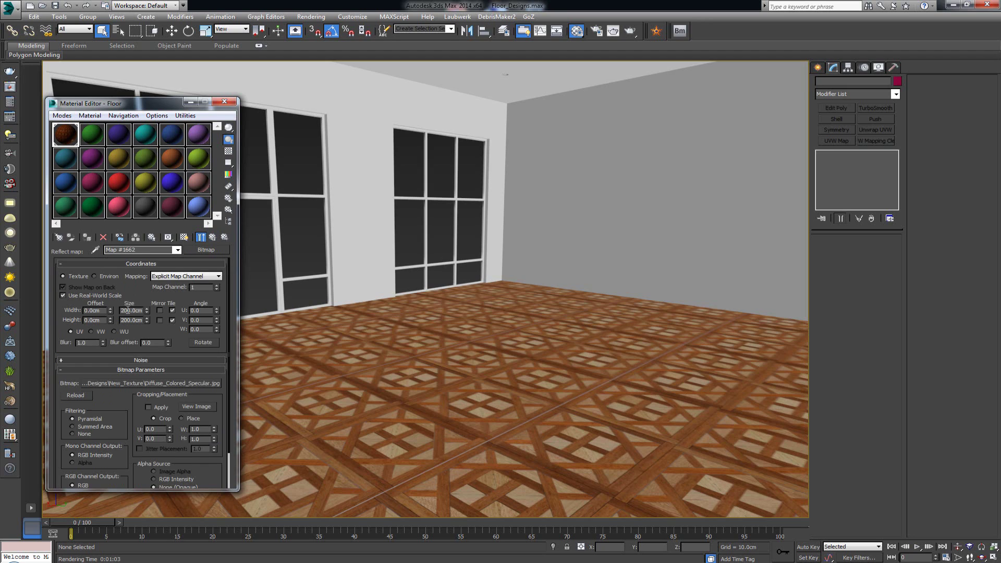
double_click(121, 309)
type("100")
key("Tab")
type("100")
key("Return")
Step: Restore the Diffuse bitmap size to 100 cm by 100 cm
left_click(212, 237)
left_click(163, 288)
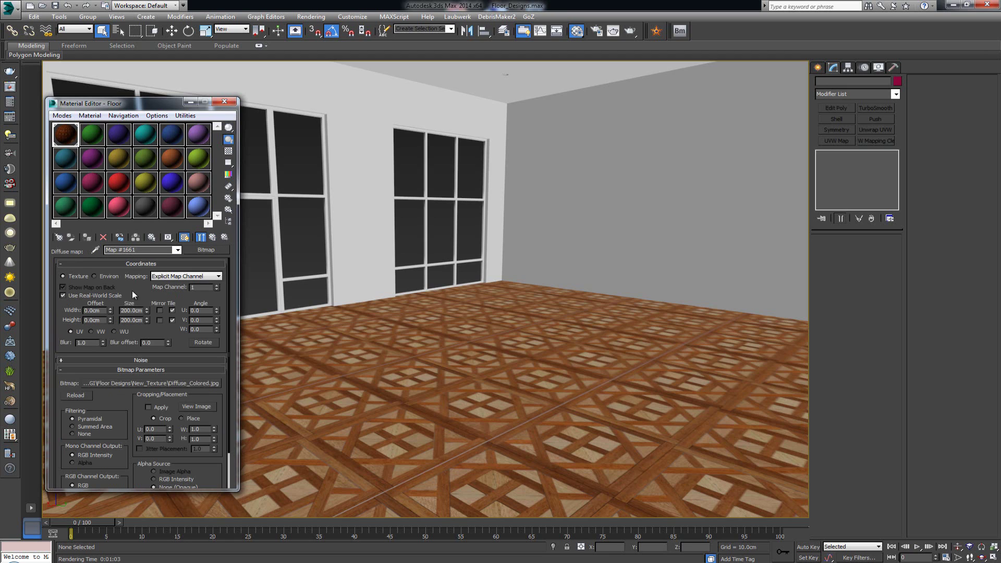
double_click(125, 310)
type("100")
key("Tab")
type("1000")
key("Return")
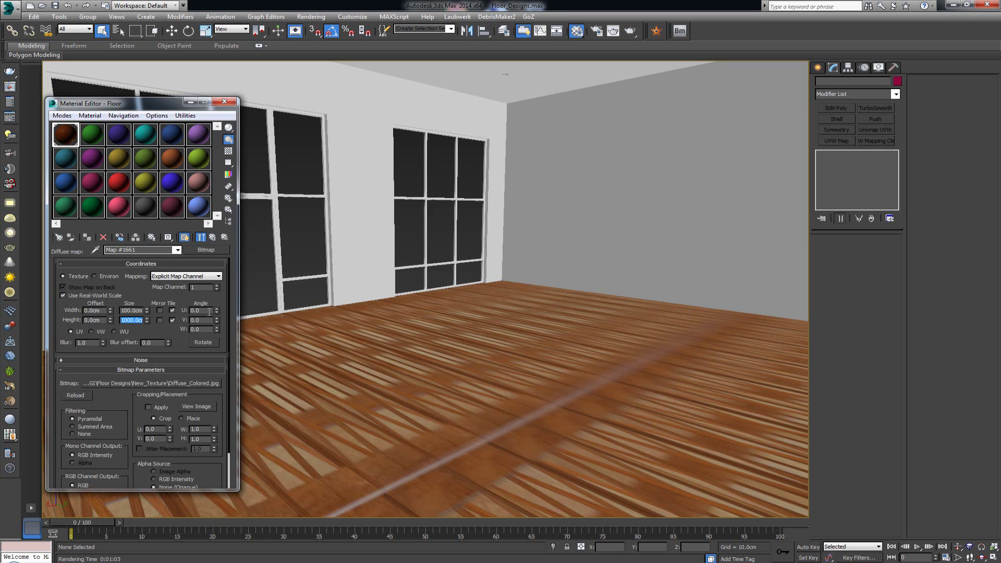
type("100")
key("Return")
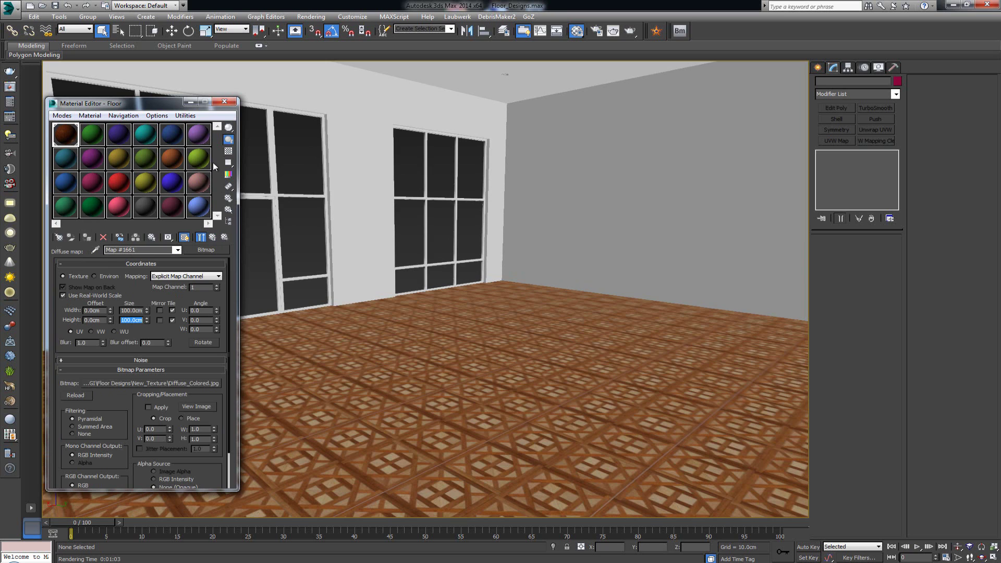
Step: Close the material editor, re-render the room, and zoom into the denser parquet floor
left_click(225, 101)
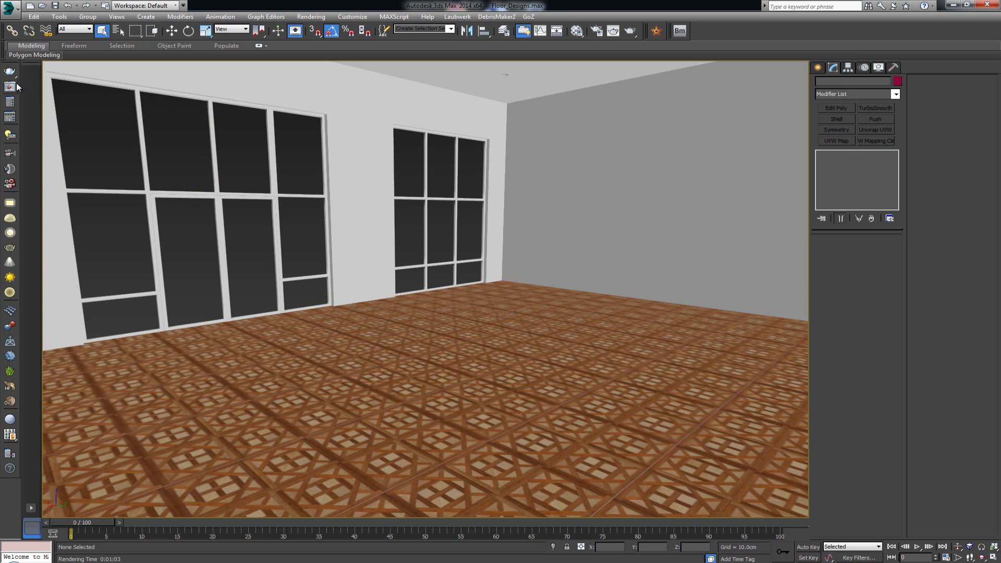
left_click(16, 87)
left_click_drag(536, 152, 361, 106)
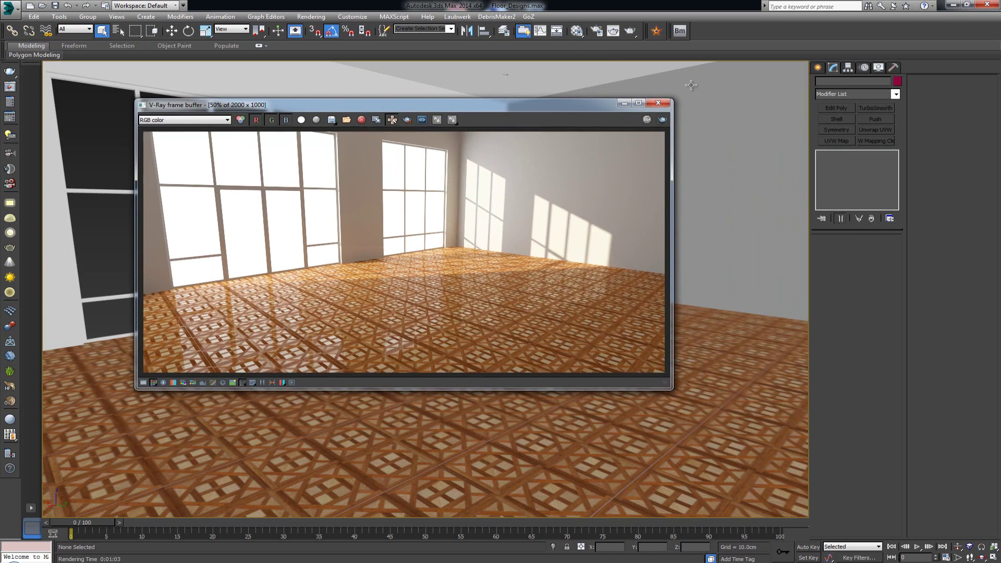
left_click(665, 120)
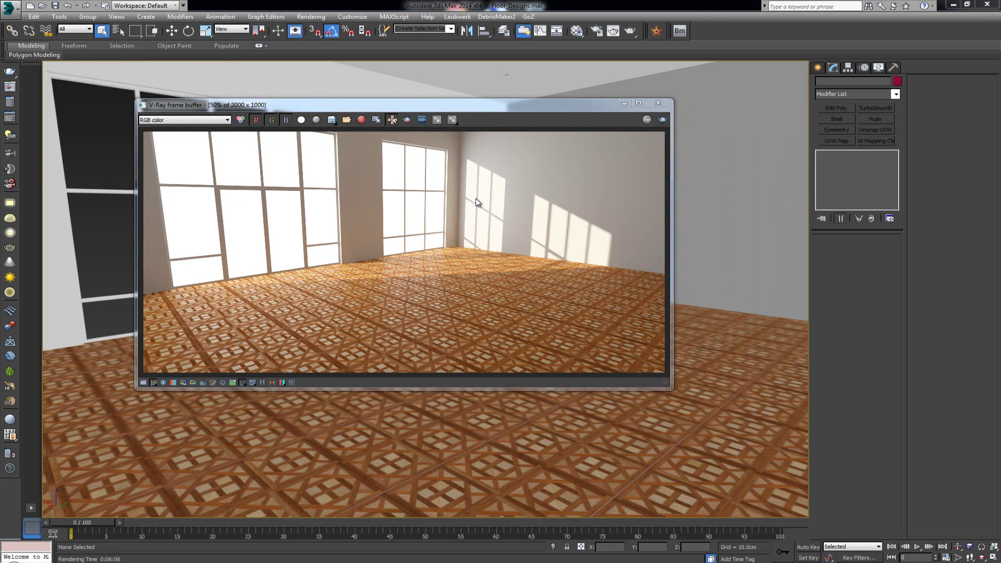
left_click_drag(434, 107, 462, 122)
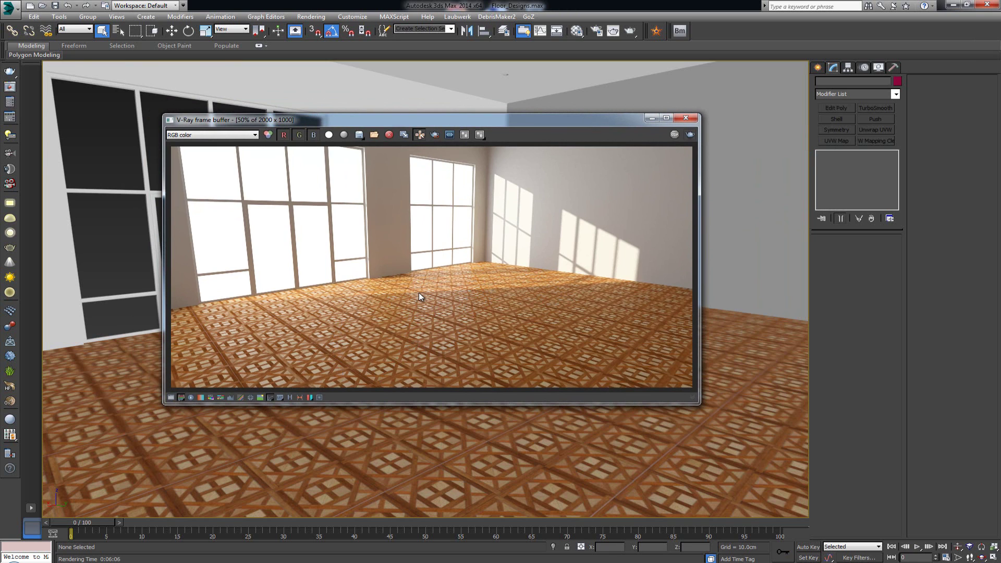
scroll(418, 293, "up", 2)
scroll(402, 322, "up", 1)
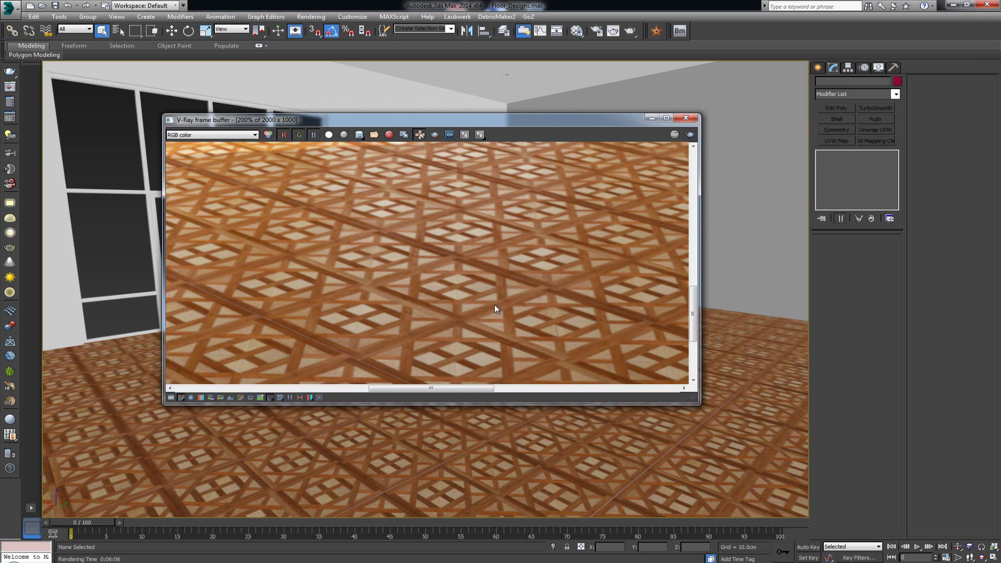
middle_click_drag(505, 316, 467, 298)
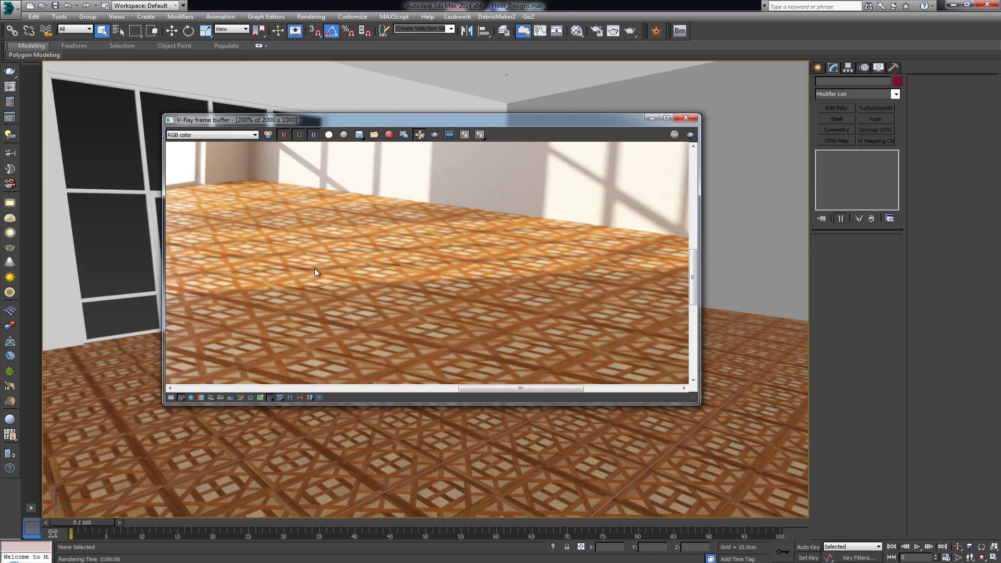
scroll(318, 271, "down", 3)
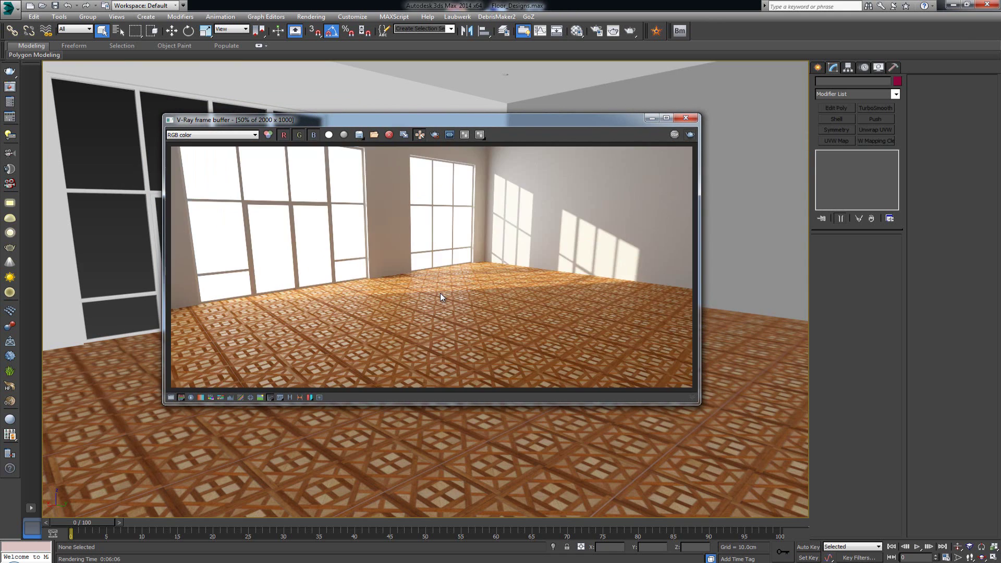